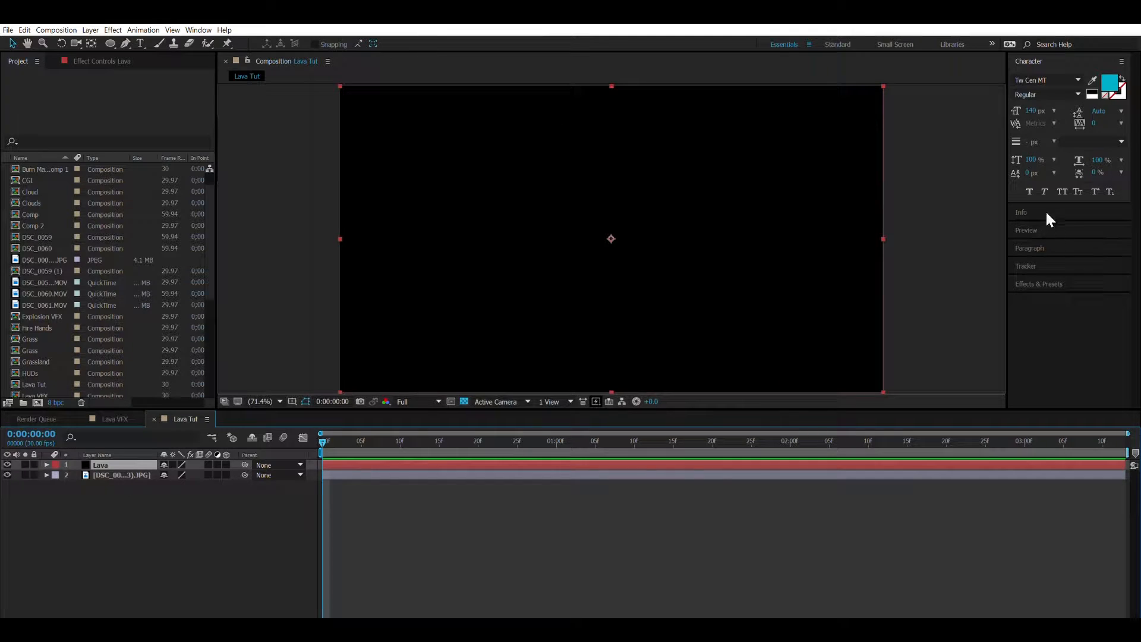
Find the Fractal Noise effect in the effects library and apply it to the Lava layer
{"action": "left_click", "coordinate": [1039, 285]}
{"action": "double_click", "coordinate": [1052, 165]}
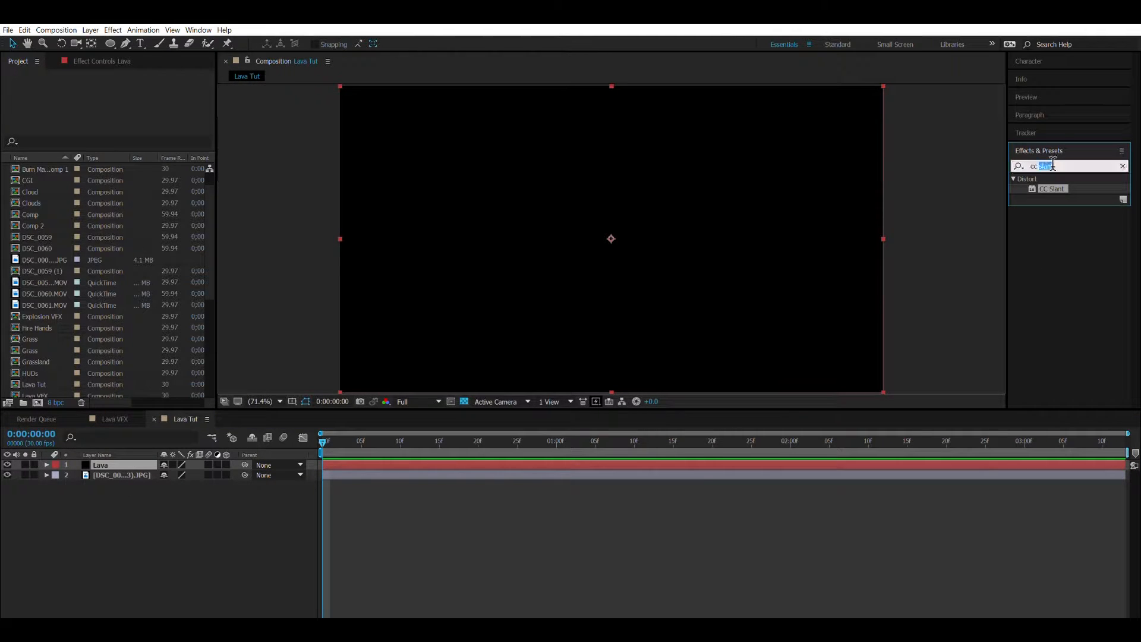
{"action": "type", "text": "G"}
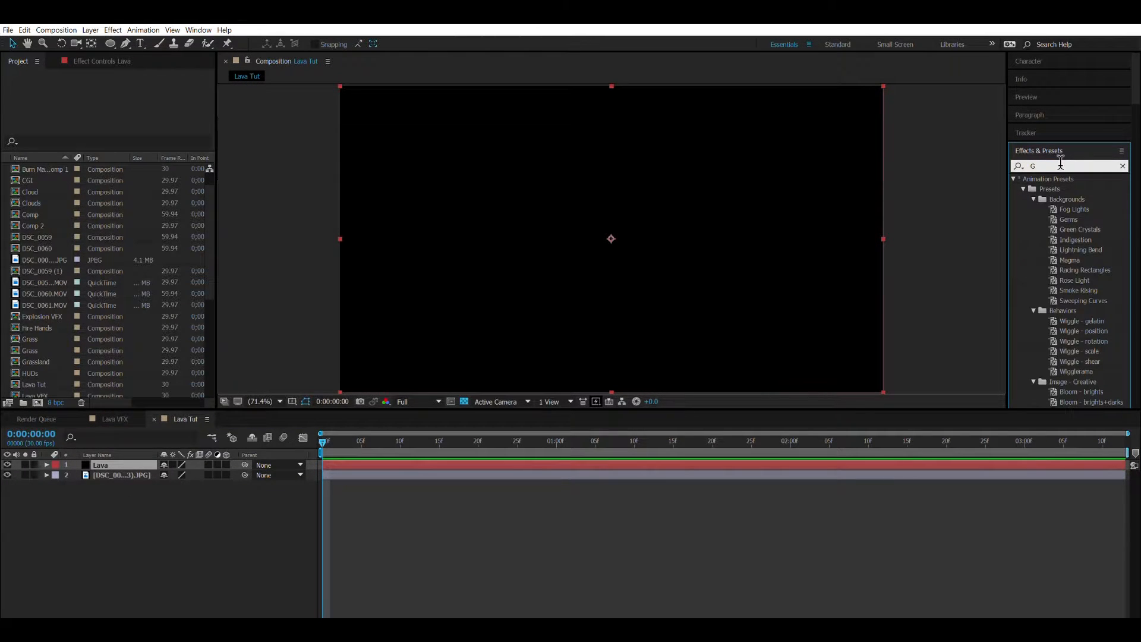
{"action": "type", "text": "Frca"}
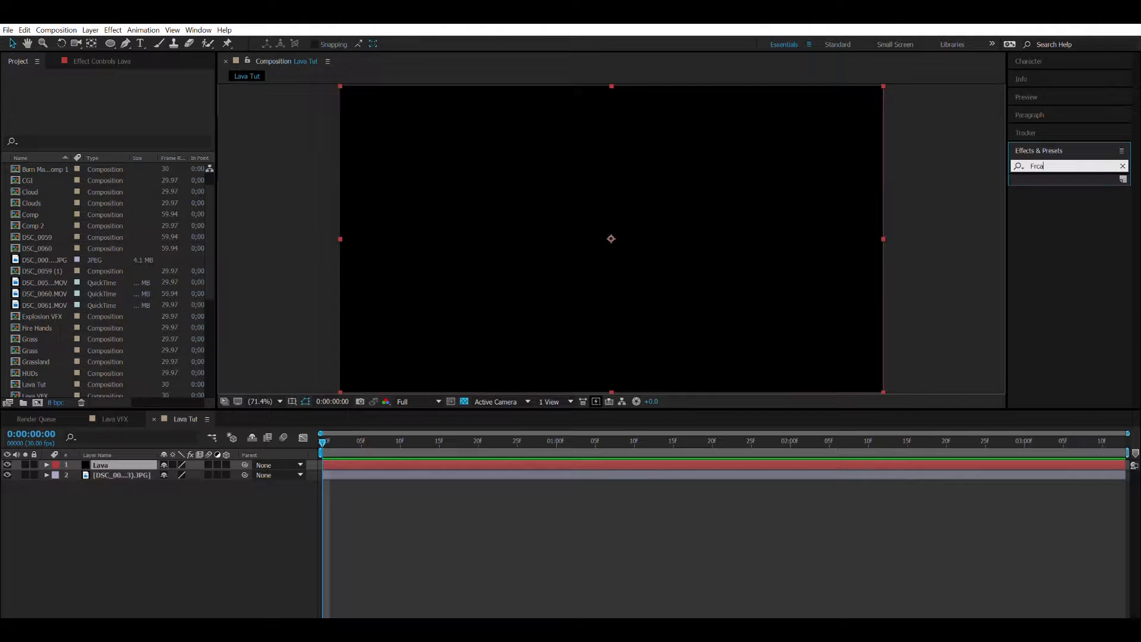
{"action": "key", "text": "BackSpace"}
{"action": "type", "text": "actal"}
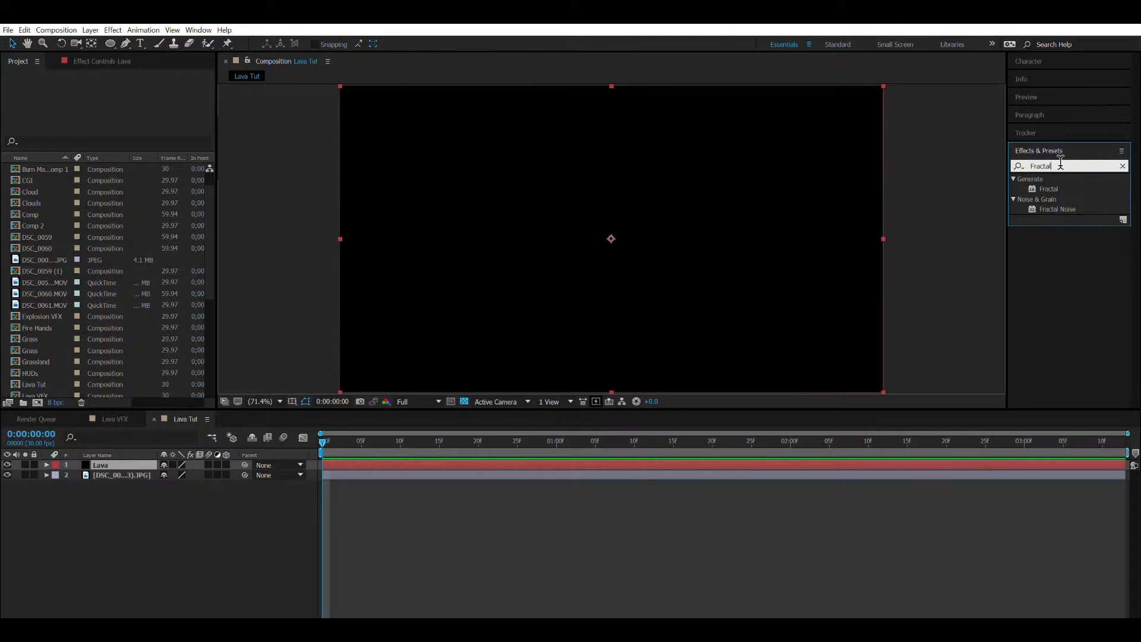
{"action": "double_click", "coordinate": [1057, 206]}
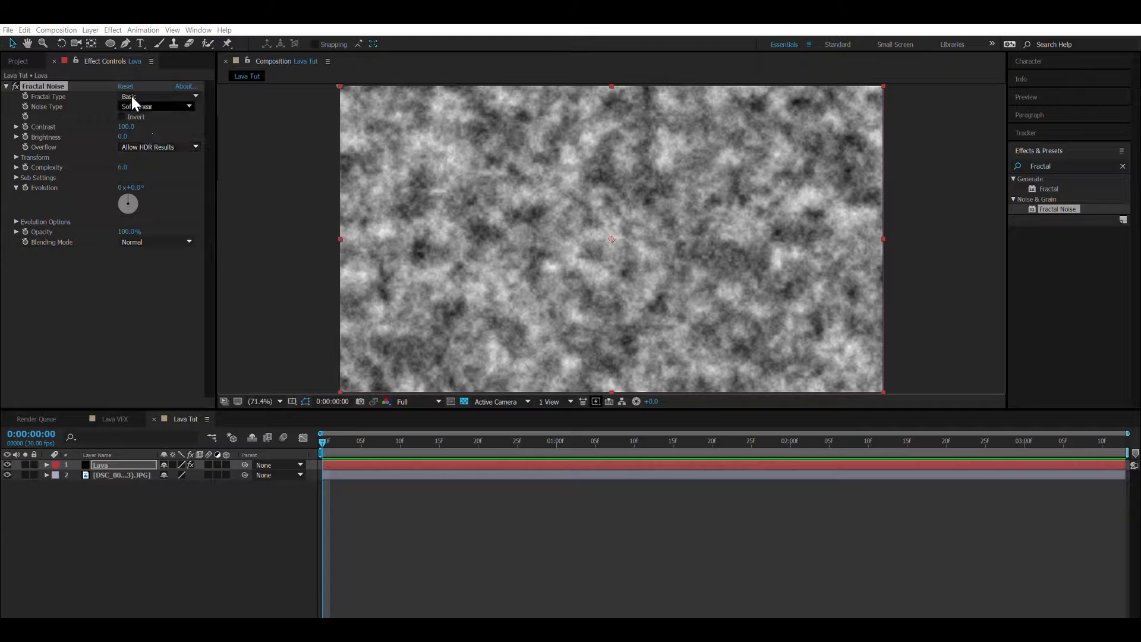
Set Fractal Noise to Dynamic Progressive with Invert enabled, contrast 114 and brightness -11
{"action": "left_click", "coordinate": [155, 158]}
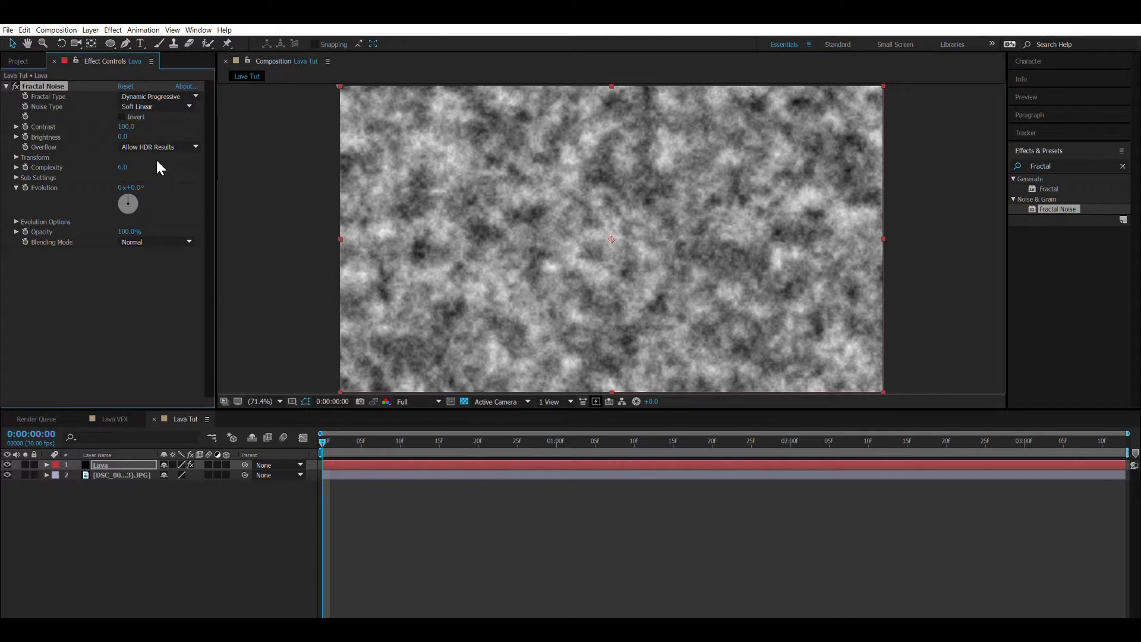
{"action": "left_click", "coordinate": [134, 116]}
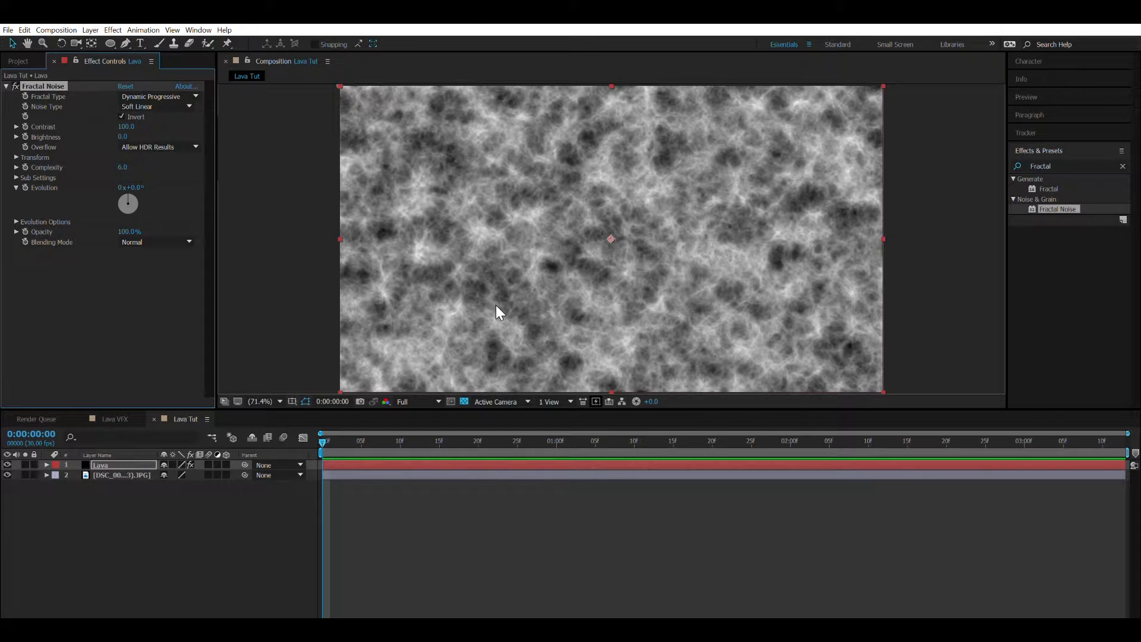
{"action": "left_click_drag", "start_coordinate": [128, 129], "coordinate": [142, 116]}
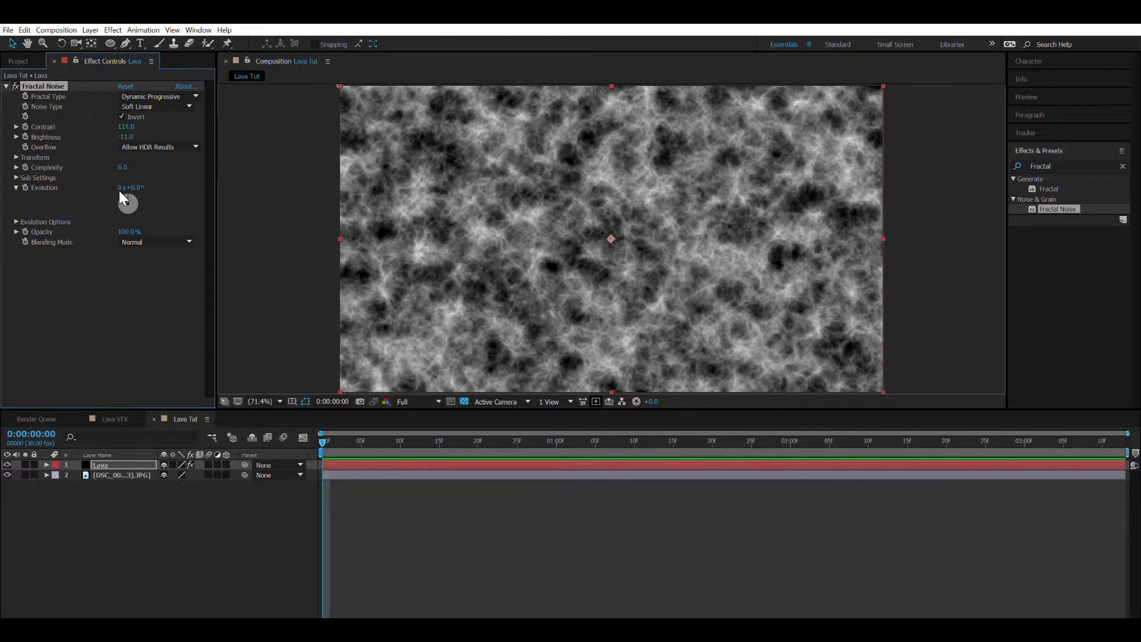
Keyframe Fractal Noise's Offset Turbulence at the first frame and shift it at 0:00:03:12, returning to the start of the timeline
{"action": "left_click", "coordinate": [16, 157]}
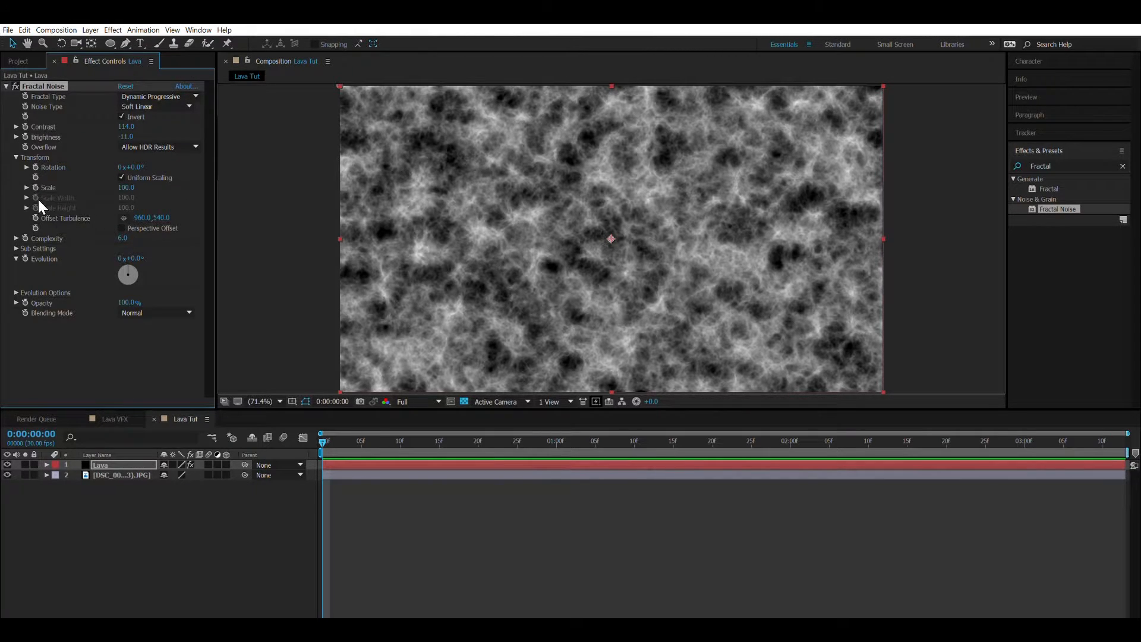
{"action": "left_click", "coordinate": [26, 188]}
{"action": "left_click", "coordinate": [35, 234]}
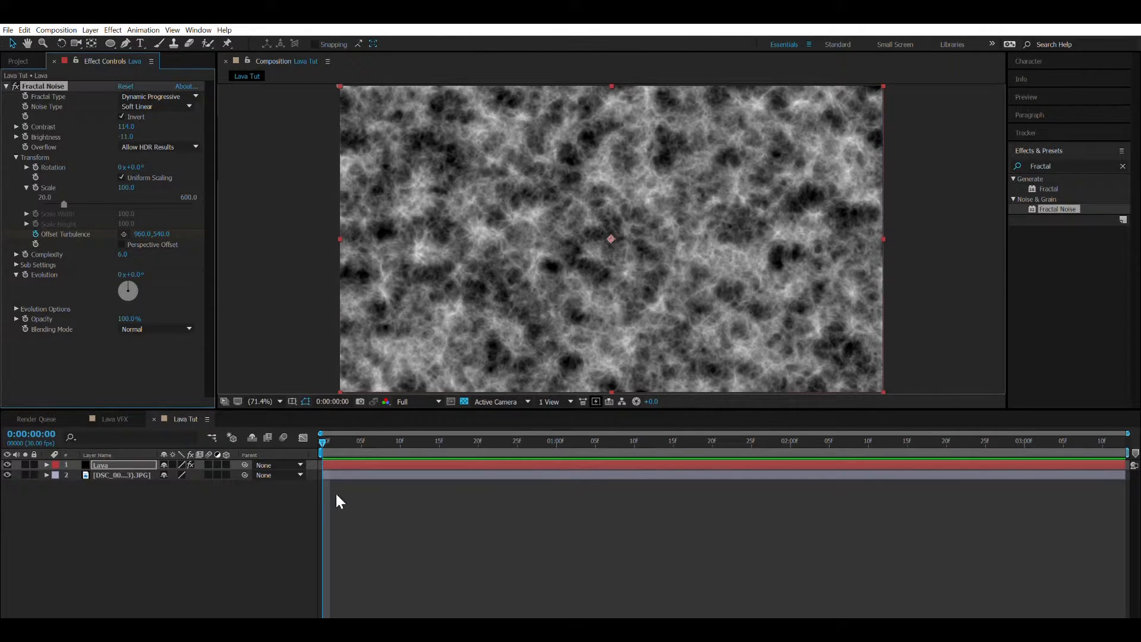
{"action": "left_click_drag", "start_coordinate": [326, 442], "coordinate": [1118, 441]}
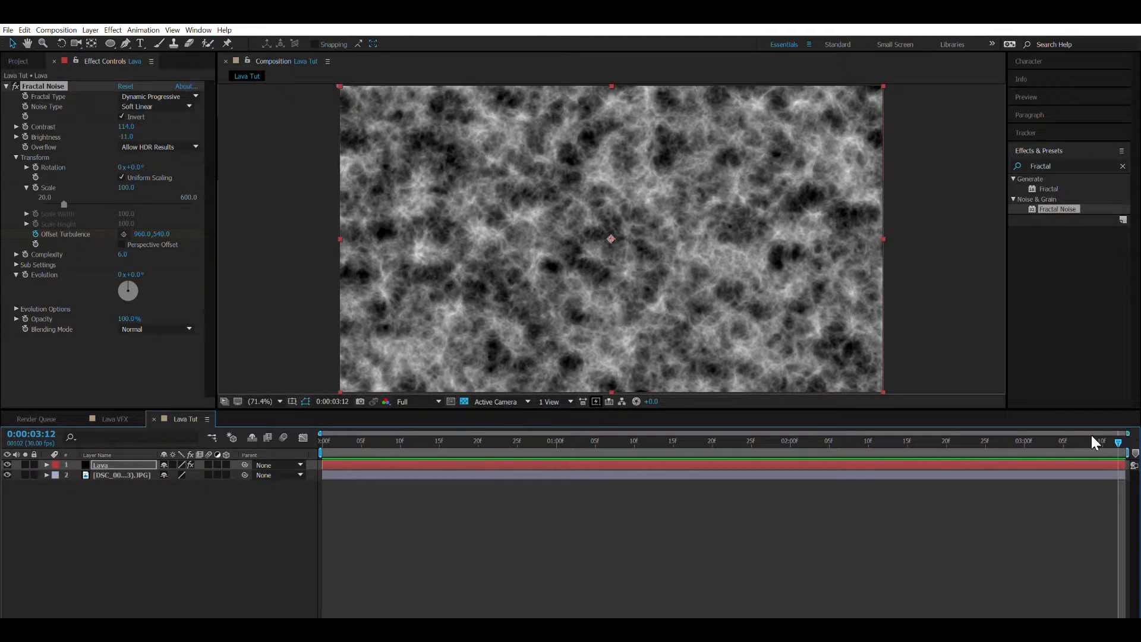
{"action": "left_click_drag", "start_coordinate": [155, 234], "coordinate": [152, 274]}
{"action": "left_click", "coordinate": [329, 441]}
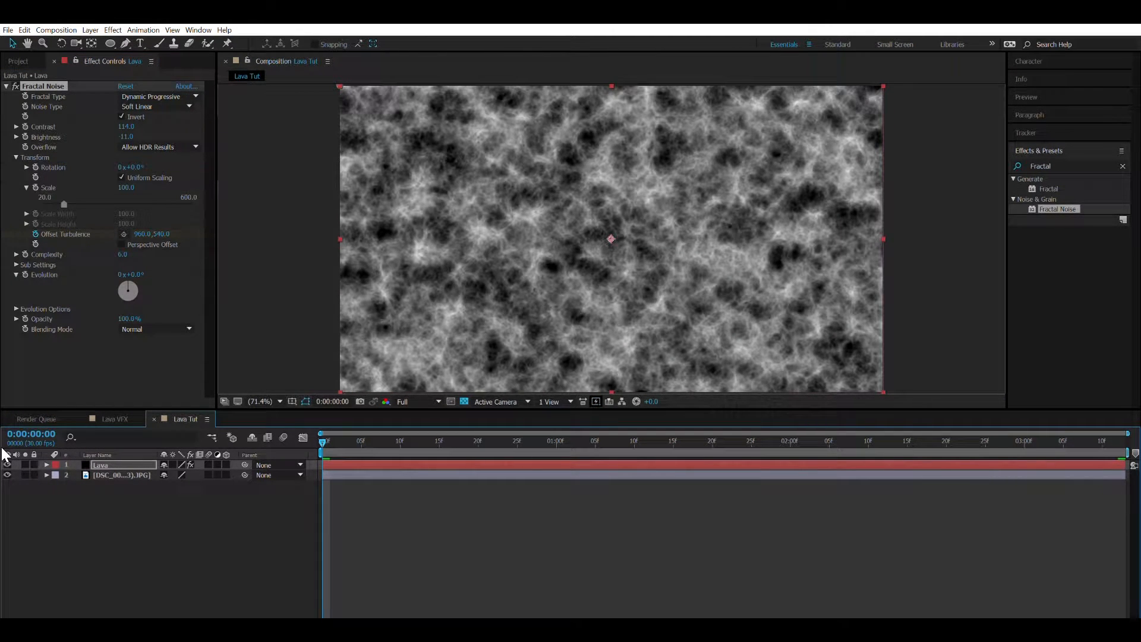
Make the Lava layer 3D, tilt it nearly flat about its X axis and move it down over the road
{"action": "left_click", "coordinate": [226, 465]}
{"action": "key", "text": "r"}
{"action": "left_click_drag", "start_coordinate": [177, 495], "coordinate": [157, 484]}
{"action": "key", "text": "ctrl+z"}
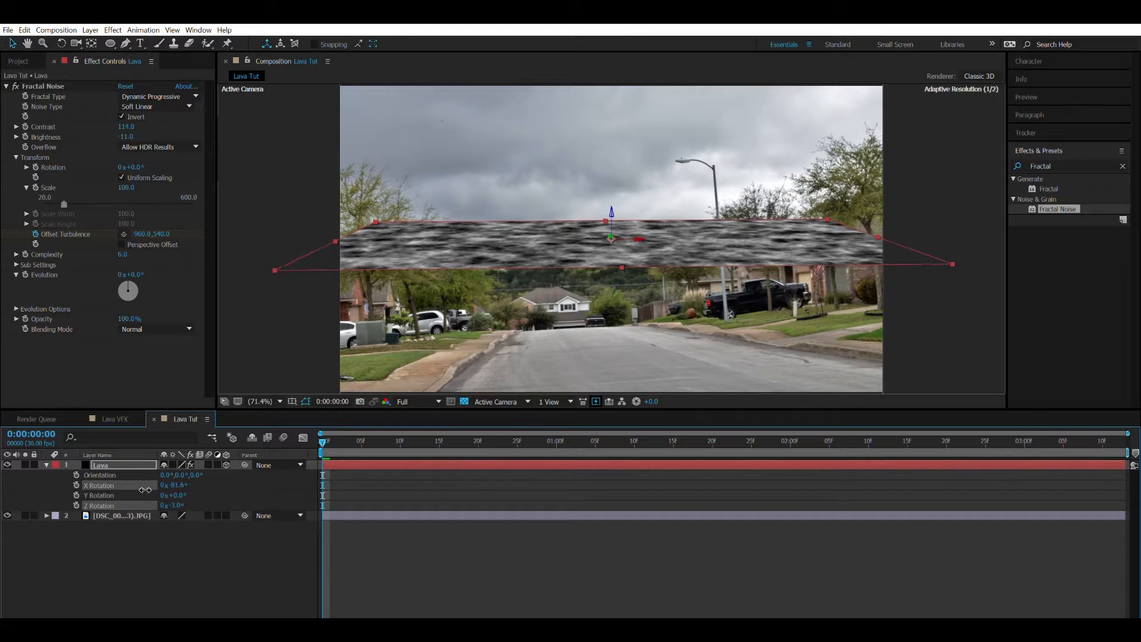
{"action": "left_click_drag", "start_coordinate": [550, 237], "coordinate": [584, 357]}
Set the Lava layer's X rotation to -86.9° and Z rotation to -12.5°, and nudge the layer into place on the road
{"action": "left_click_drag", "start_coordinate": [174, 505], "coordinate": [136, 465]}
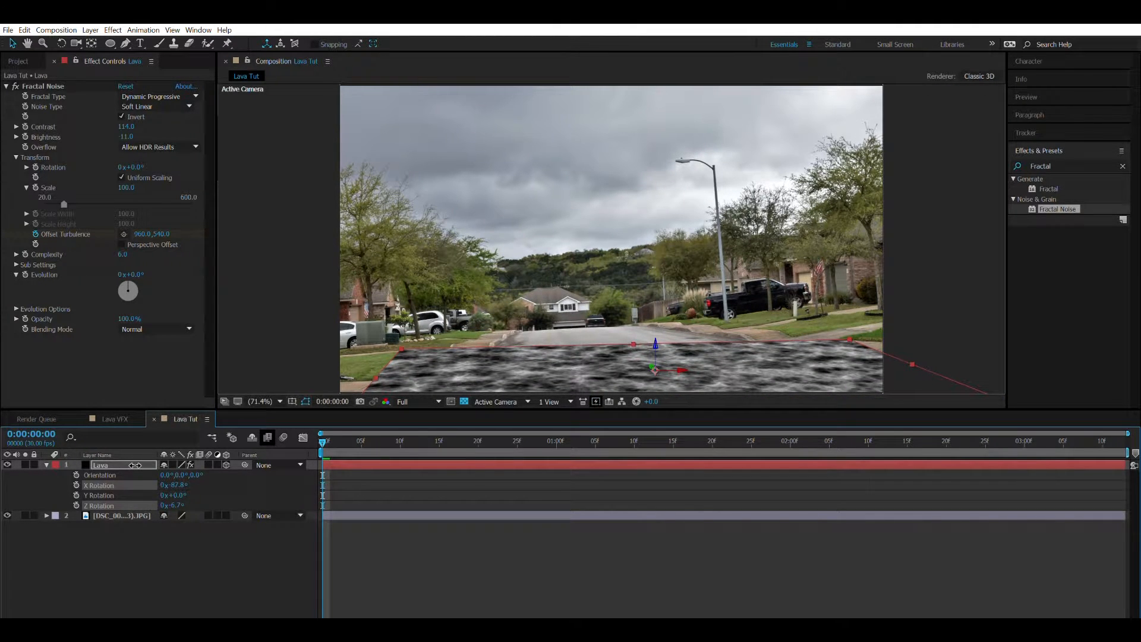
{"action": "left_click_drag", "start_coordinate": [131, 464], "coordinate": [139, 464]}
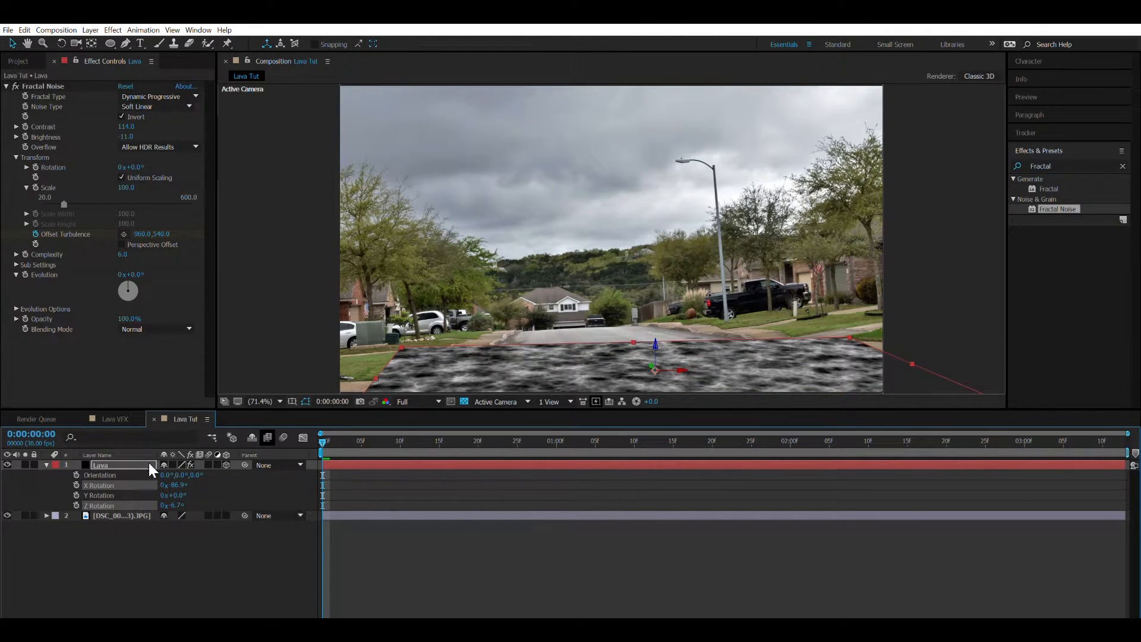
{"action": "left_click_drag", "start_coordinate": [175, 505], "coordinate": [148, 495]}
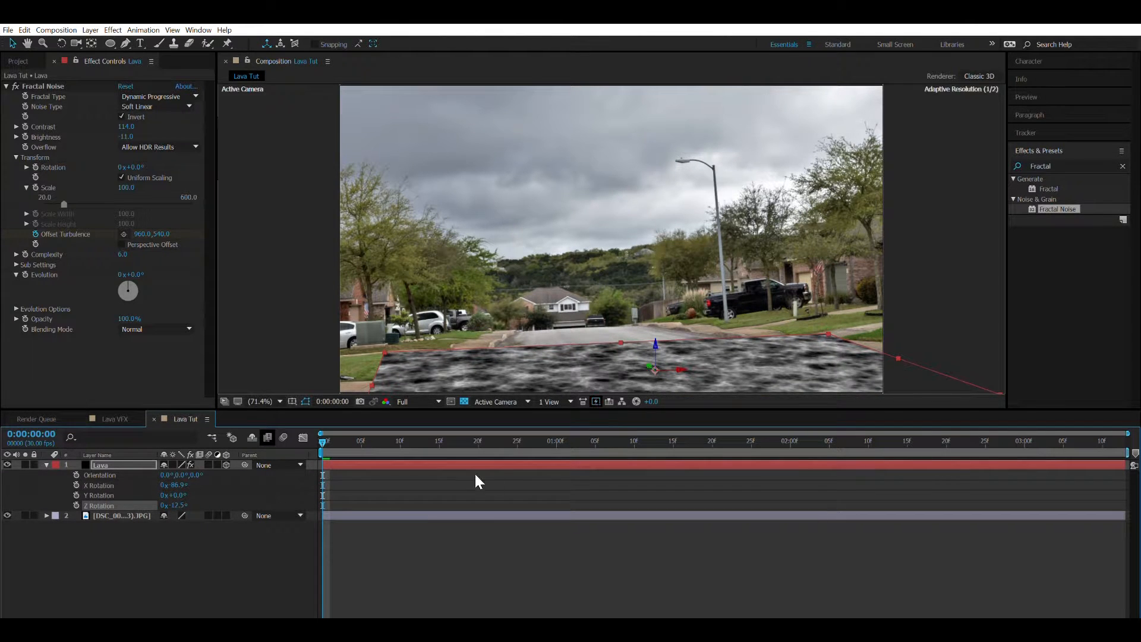
{"action": "left_click_drag", "start_coordinate": [683, 363], "coordinate": [693, 360]}
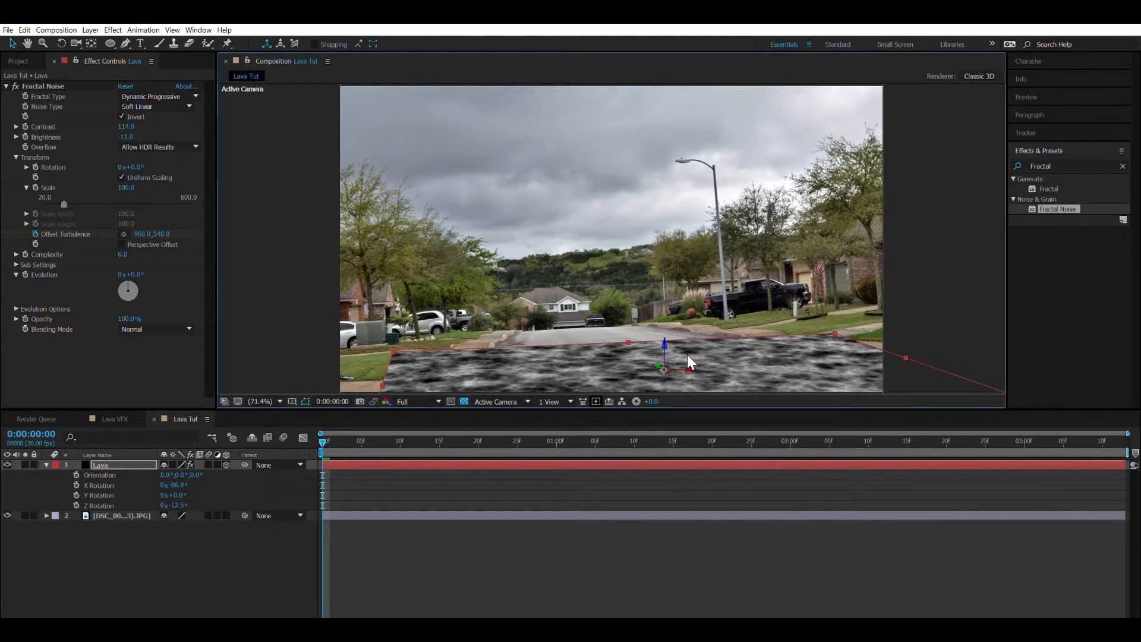
{"action": "left_click_drag", "start_coordinate": [690, 358], "coordinate": [684, 368]}
Try an X rotation of about -82° on the Lava layer and undo it
{"action": "mouse_move", "coordinate": [184, 485]}
{"action": "left_mouse_down"}
{"action": "mouse_move", "coordinate": [175, 476]}
{"action": "mouse_move", "coordinate": [195, 476]}
{"action": "left_mouse_up"}
{"action": "left_click", "coordinate": [514, 374]}
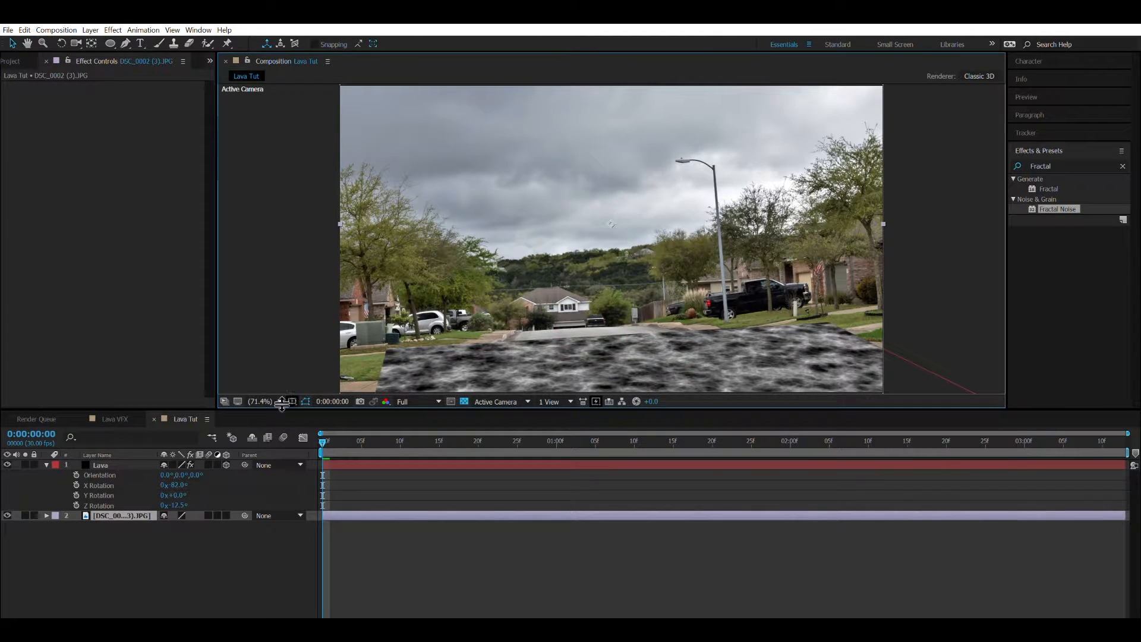
{"action": "key", "text": "ctrl+z"}
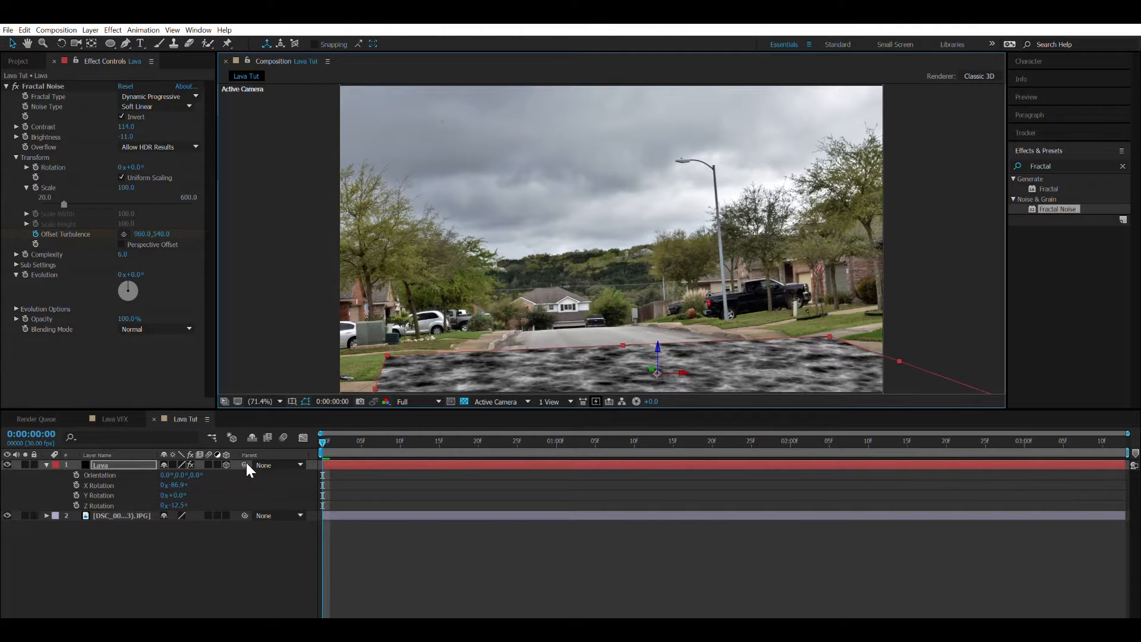
Scale the Lava layer to 185% so that it covers the whole road
{"action": "left_click_drag", "start_coordinate": [95, 465], "coordinate": [237, 466]}
{"action": "key", "text": "s"}
{"action": "key", "text": "ctrl+z"}
{"action": "key", "text": "ctrl+z"}
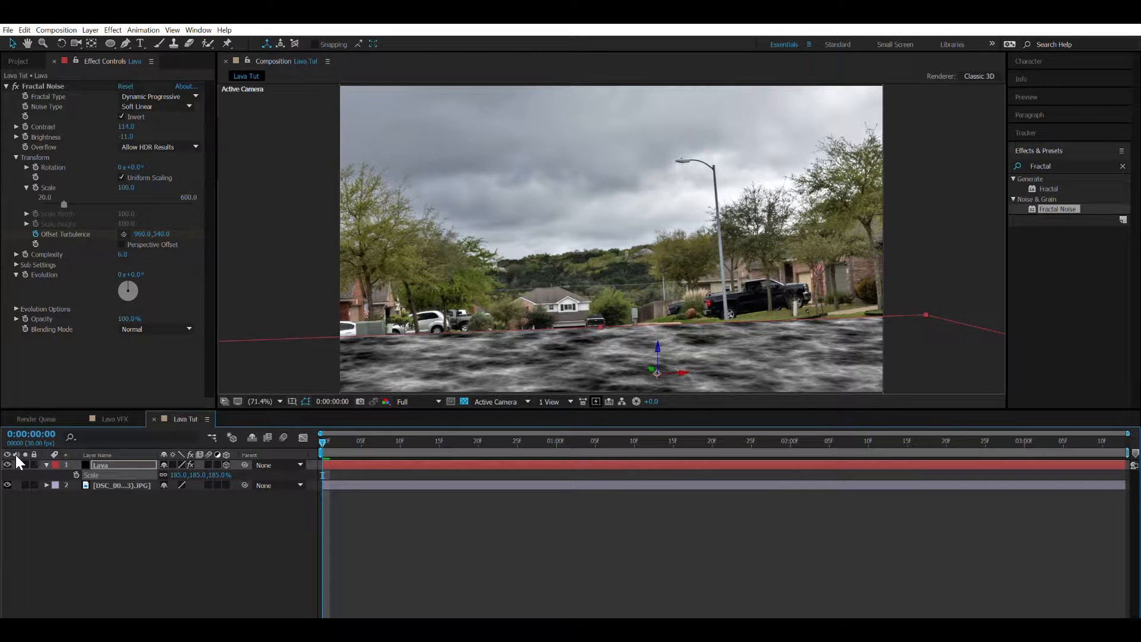
Hide the Lava layer and start a Pen mask on it along the far edge of the road
{"action": "left_click", "coordinate": [7, 464]}
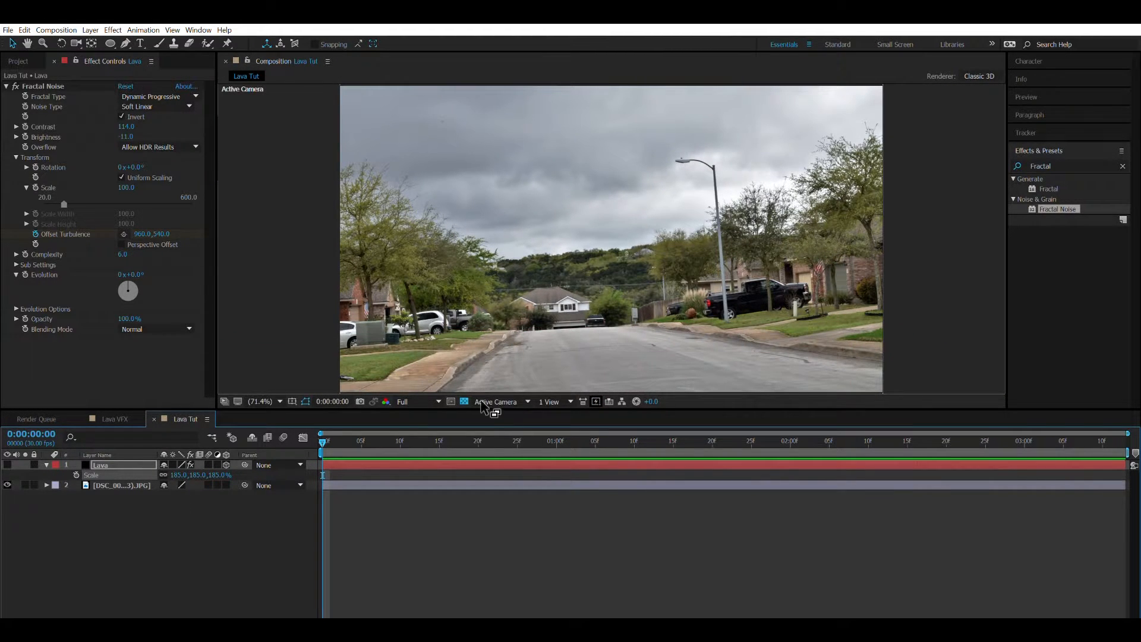
{"action": "left_click", "coordinate": [95, 463]}
{"action": "key", "text": "g"}
{"action": "key", "text": "period"}
{"action": "key", "text": "period"}
{"action": "left_click_drag", "start_coordinate": [547, 352], "coordinate": [711, 183]}
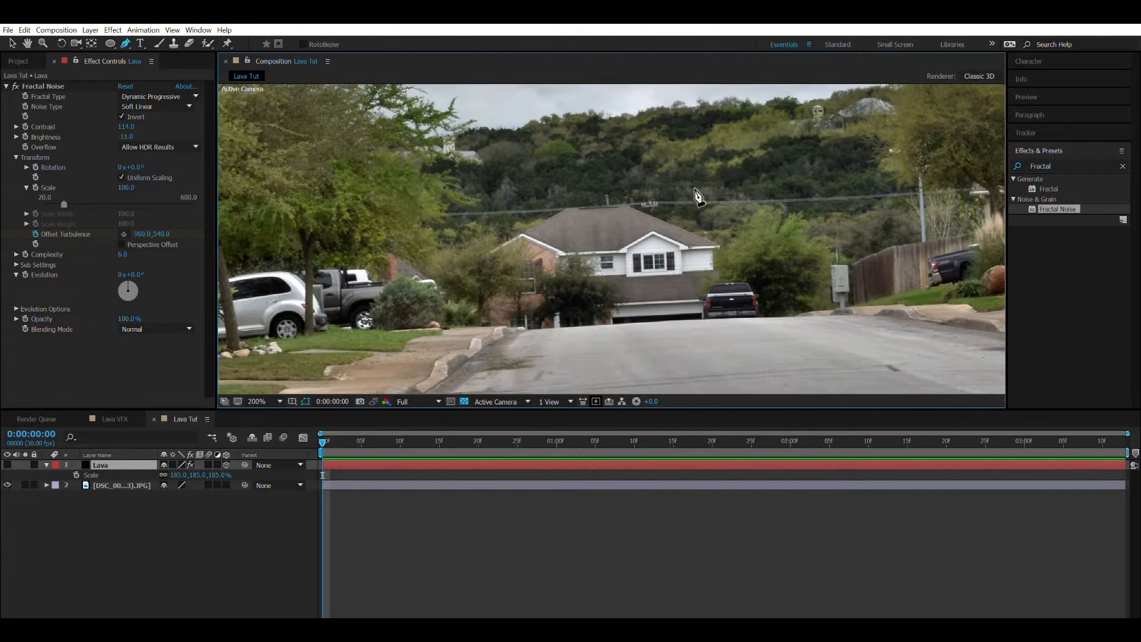
{"action": "left_click", "coordinate": [526, 329]}
{"action": "left_click", "coordinate": [803, 315]}
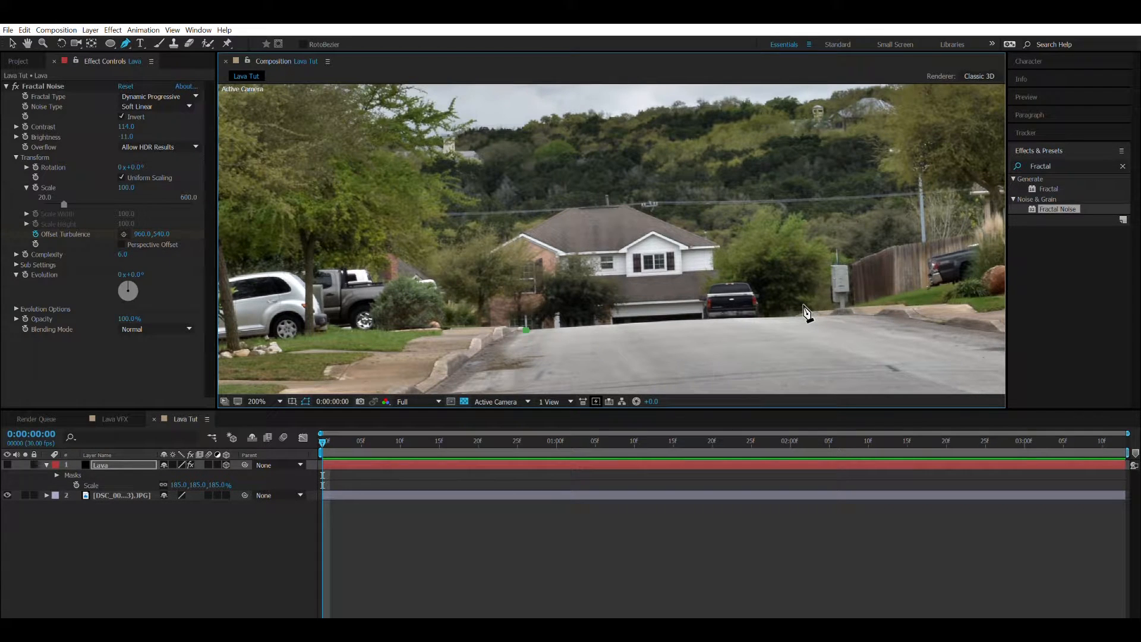
Continue the Lava mask along the right curb and below the frame, and close it up the left curb
{"action": "key", "text": "comma"}
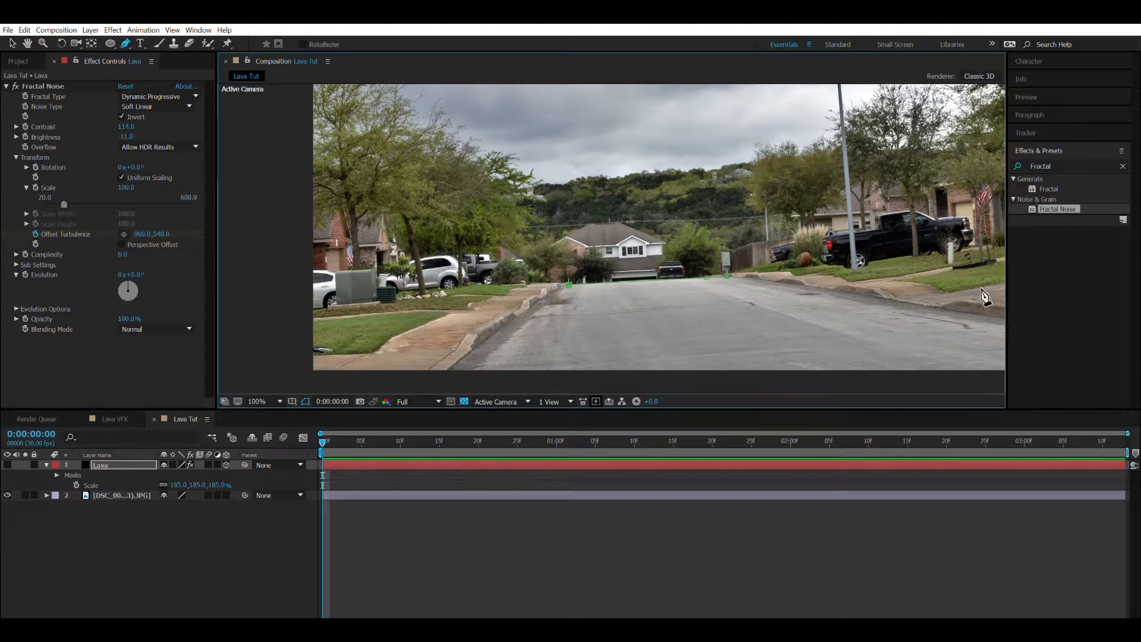
{"action": "key", "text": "comma"}
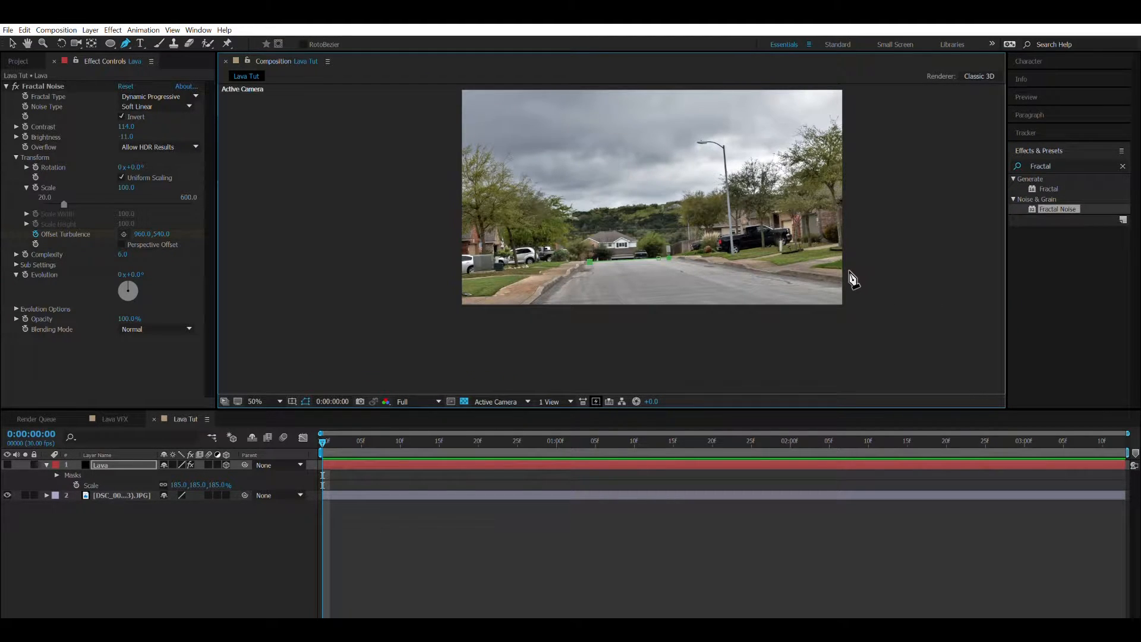
{"action": "left_click", "coordinate": [858, 309]}
{"action": "left_click", "coordinate": [520, 317]}
{"action": "key", "text": "period"}
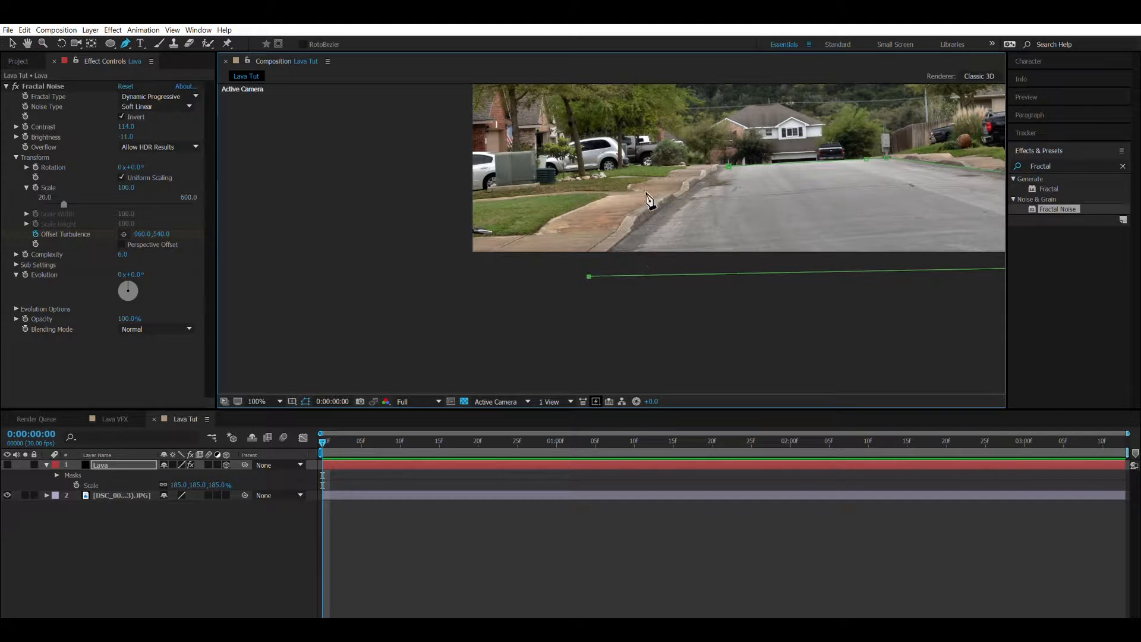
{"action": "left_click", "coordinate": [728, 166]}
{"action": "left_click", "coordinate": [729, 158]}
Refine the mask points along the left curb and just below the frame, and show the Lava layer again
{"action": "key", "text": "v"}
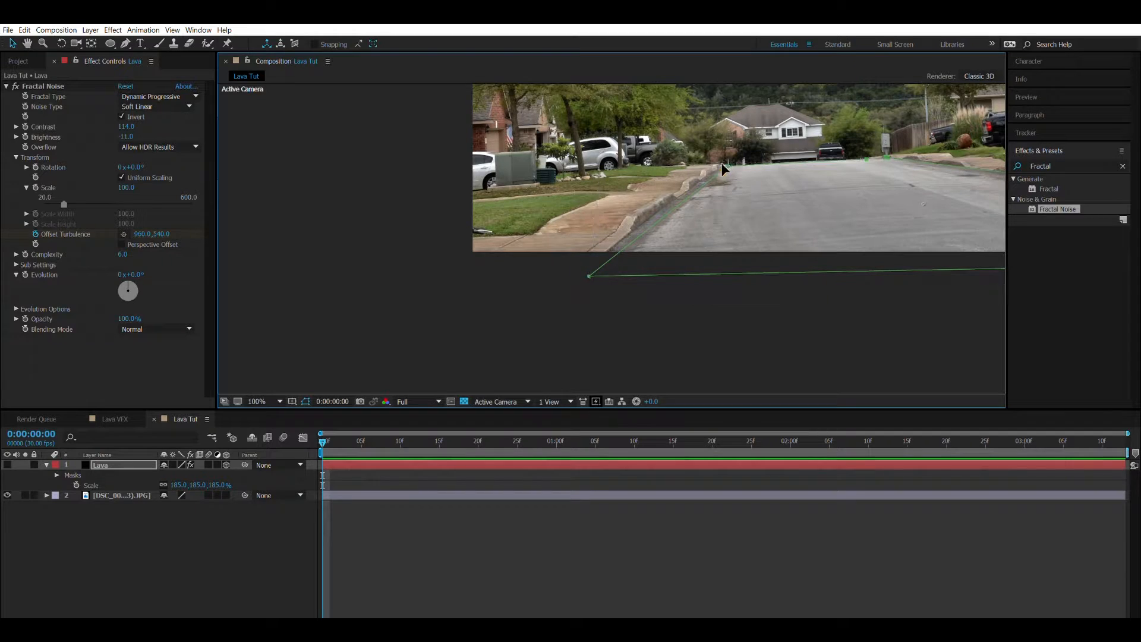
{"action": "key", "text": "g"}
{"action": "left_click_drag", "start_coordinate": [720, 160], "coordinate": [719, 155]}
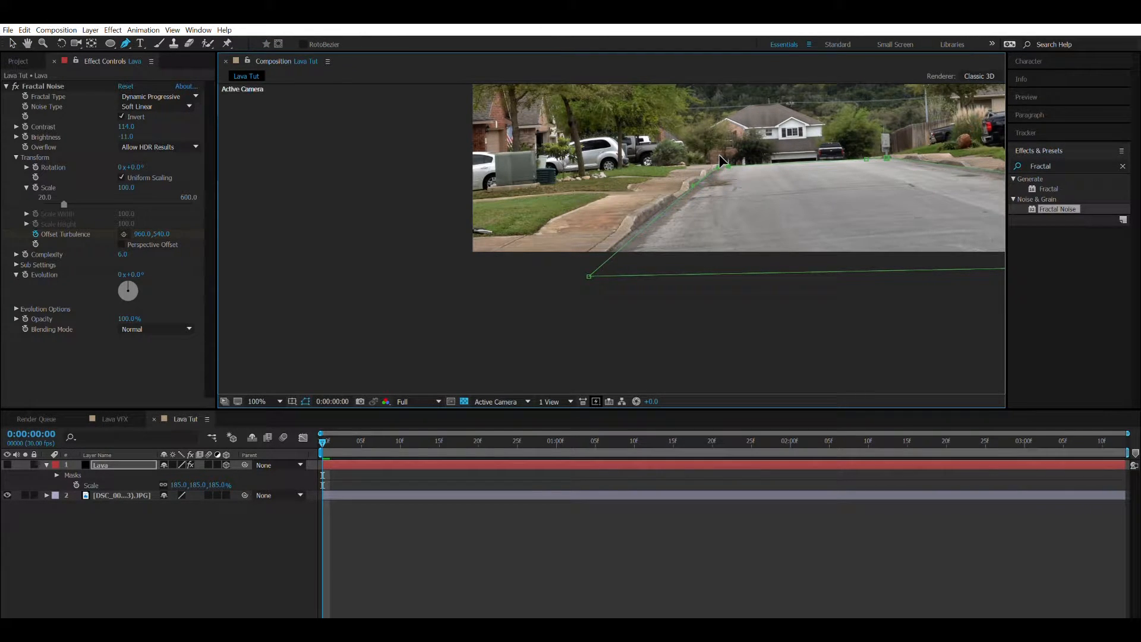
{"action": "left_click_drag", "start_coordinate": [589, 275], "coordinate": [591, 246]}
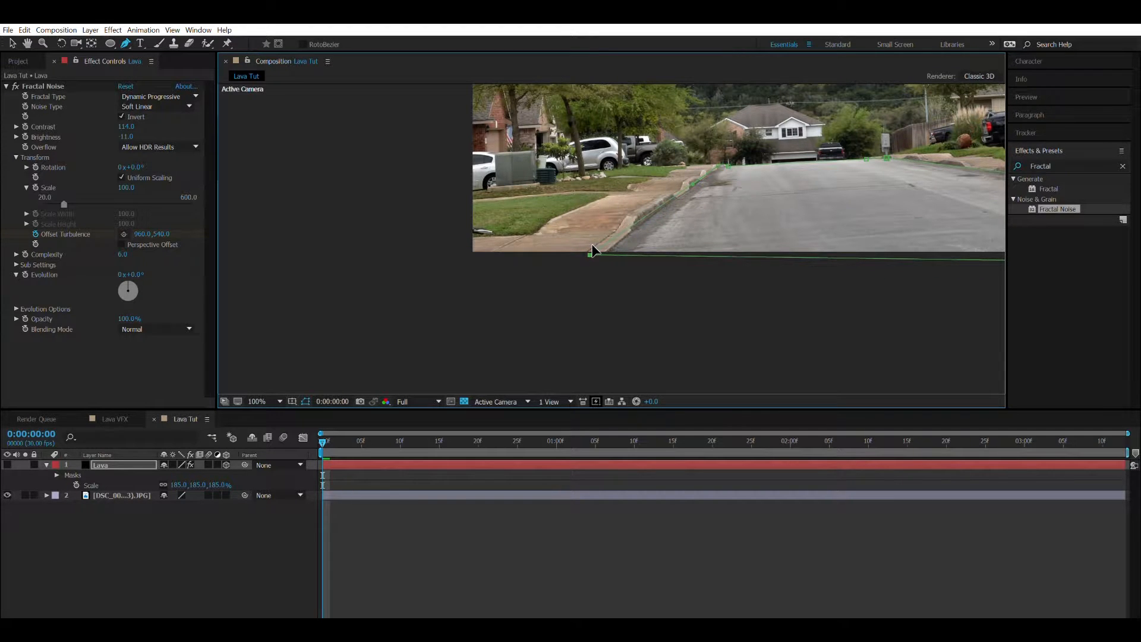
{"action": "left_click_drag", "start_coordinate": [739, 216], "coordinate": [441, 334]}
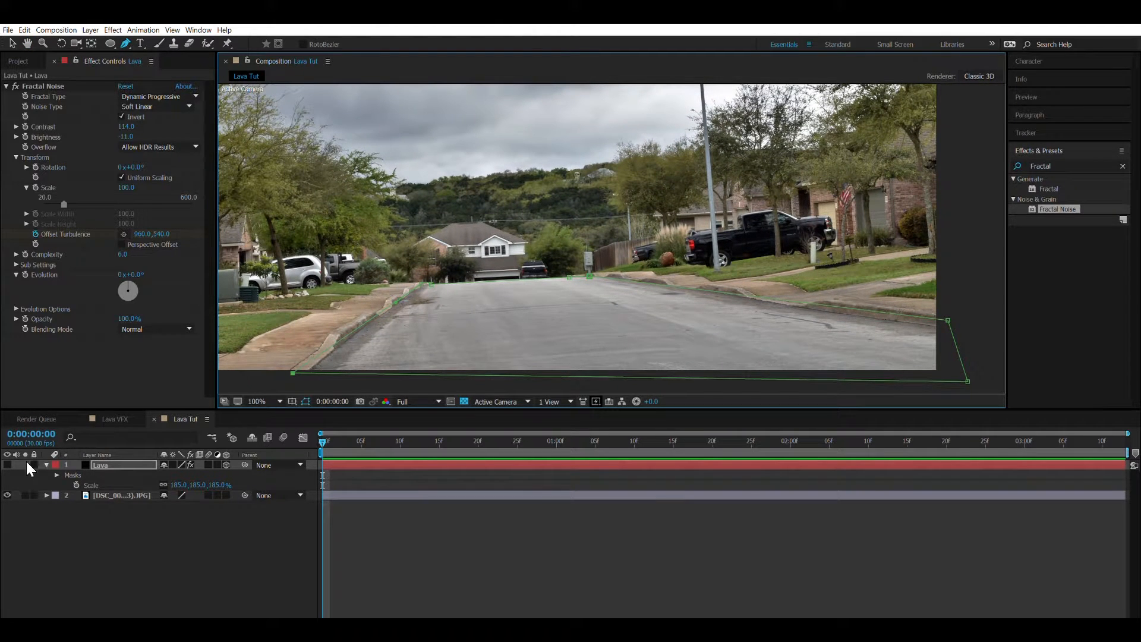
{"action": "left_click", "coordinate": [7, 465]}
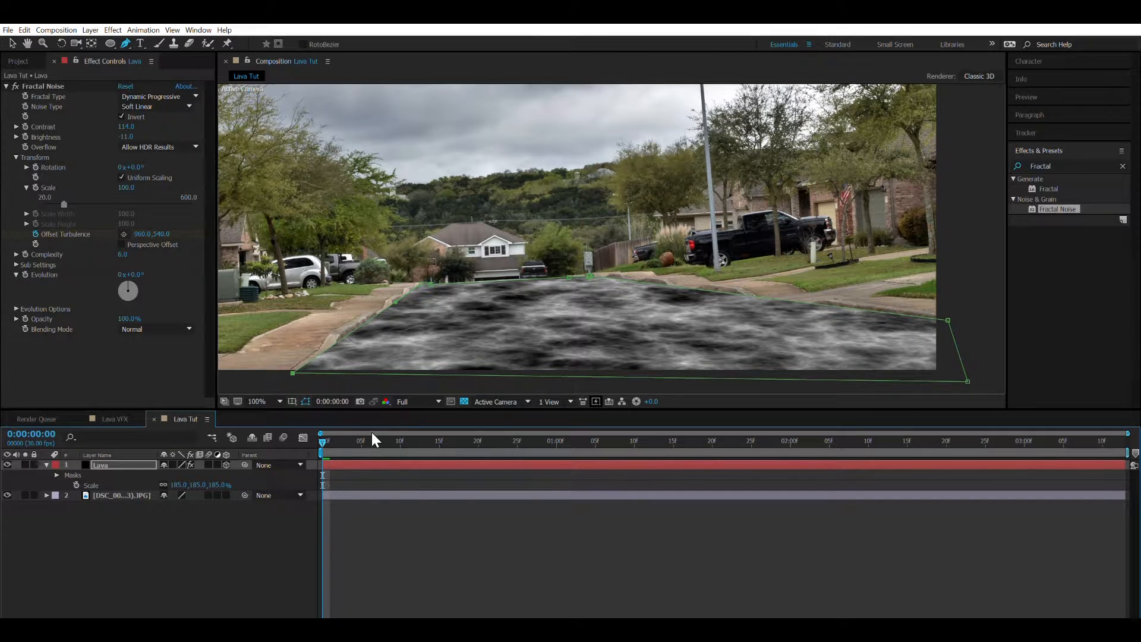
Feather the Lava layer's road mask by 5 pixels and deselect the mask
{"action": "key", "text": "v"}
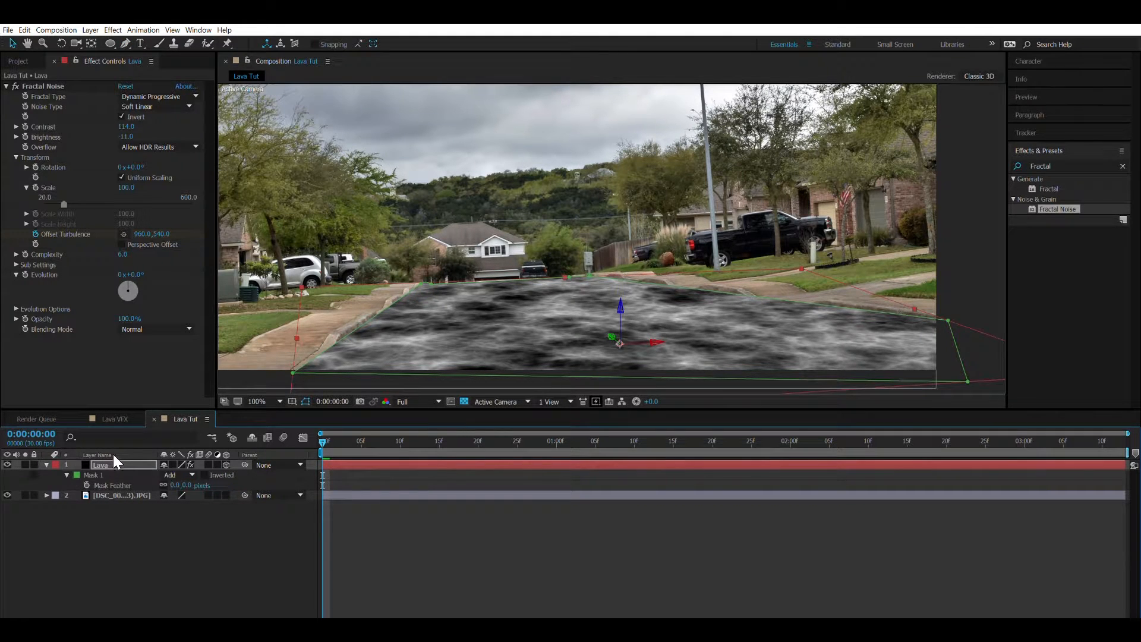
{"action": "key", "text": "f"}
{"action": "left_click_drag", "start_coordinate": [226, 468], "coordinate": [186, 480]}
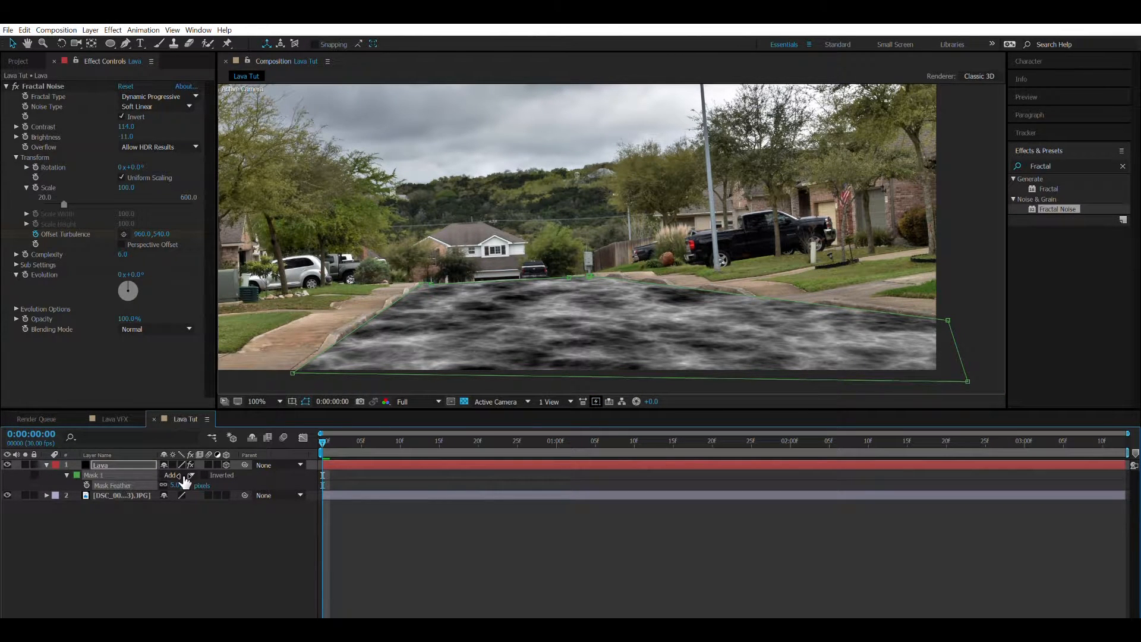
{"action": "left_click", "coordinate": [741, 304]}
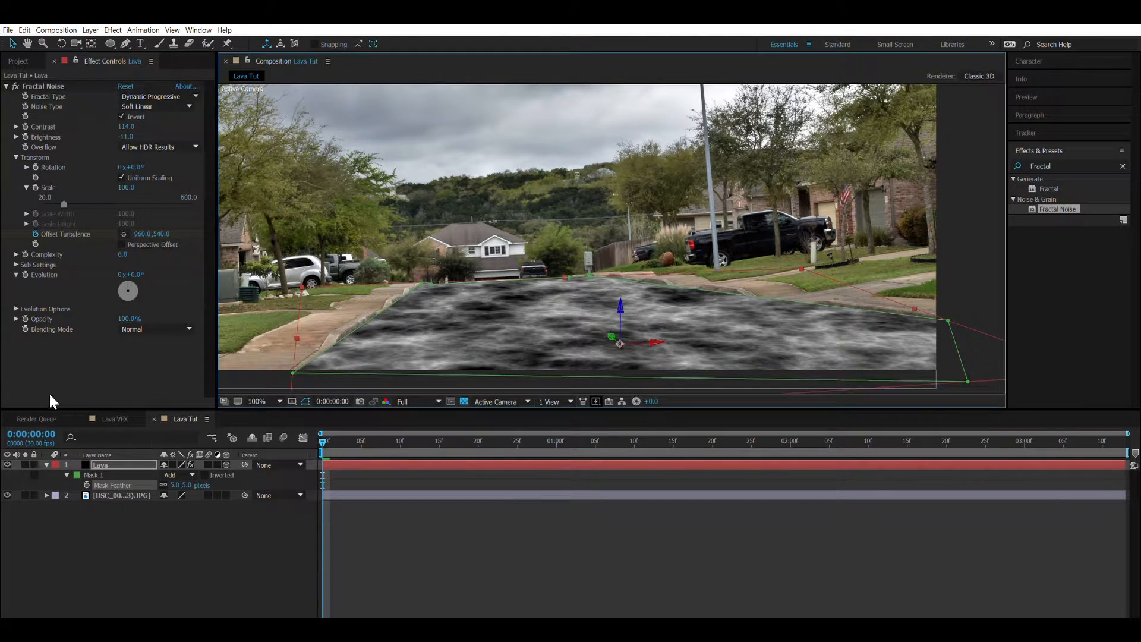
{"action": "left_click", "coordinate": [110, 395]}
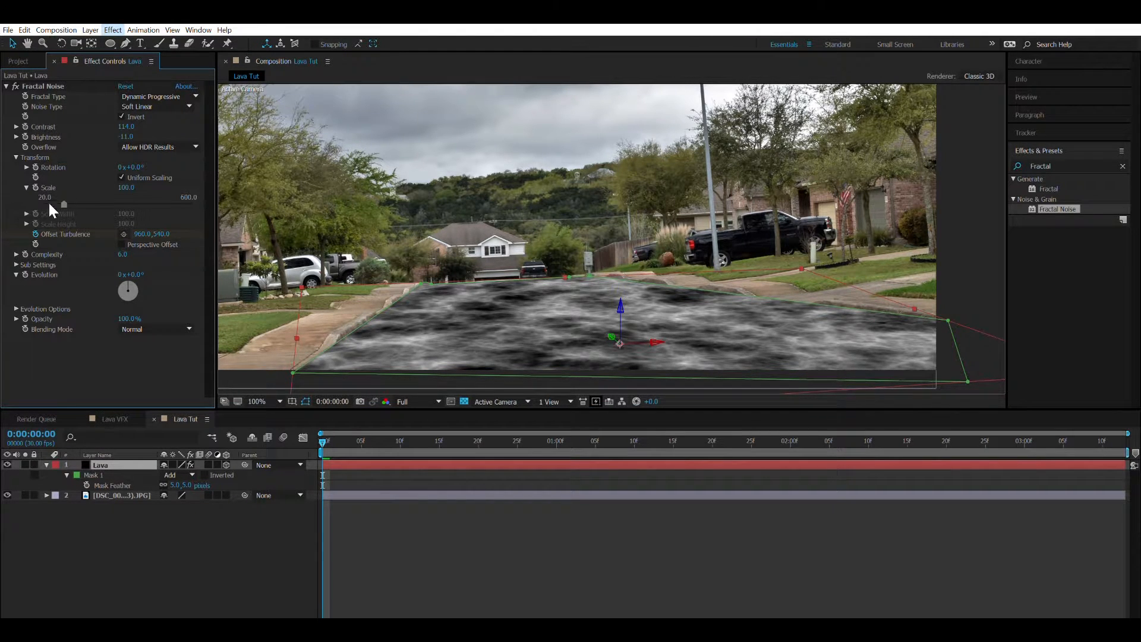
Apply Hue/Saturation to the Lava layer, turn on Colorize and set Colorize Hue to 19.5°
{"action": "left_click", "coordinate": [205, 402]}
{"action": "scroll", "coordinate": [47, 199], "scroll_direction": "up", "scroll_amount": 3}
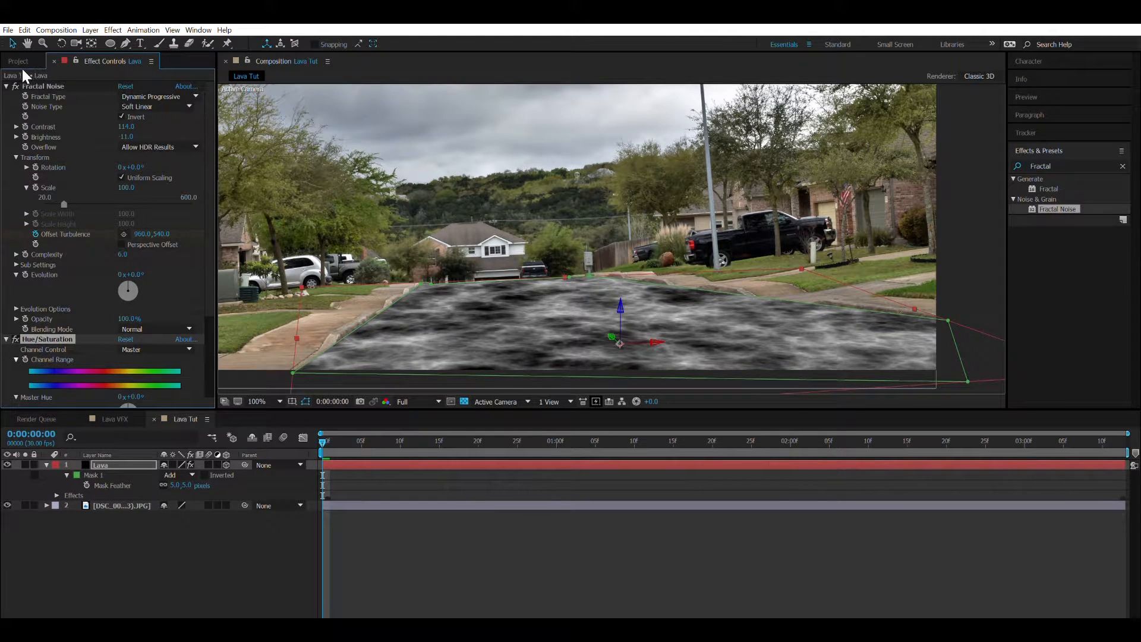
{"action": "left_click", "coordinate": [7, 86]}
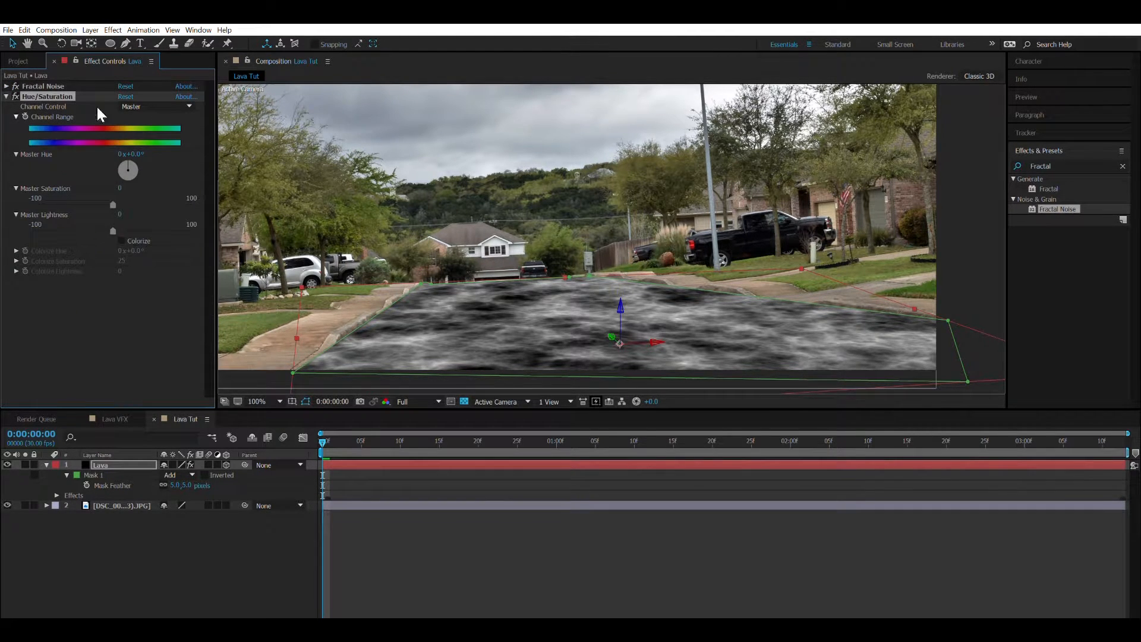
{"action": "left_click", "coordinate": [121, 241]}
{"action": "left_click", "coordinate": [134, 250]}
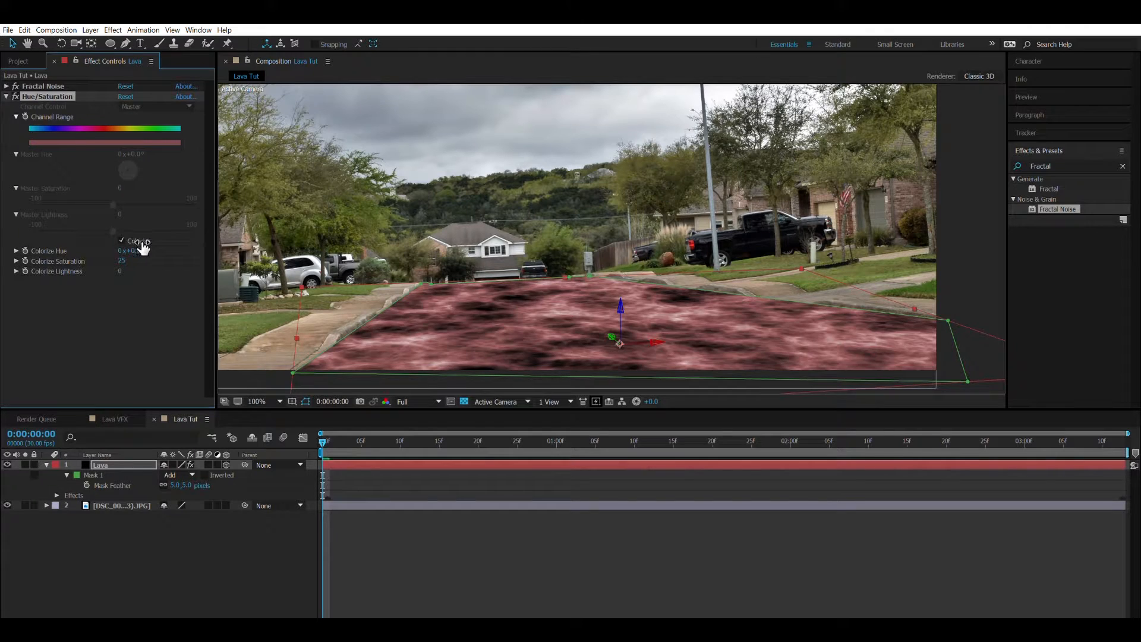
{"action": "type", "text": "19.5"}
{"action": "left_click", "coordinate": [165, 272]}
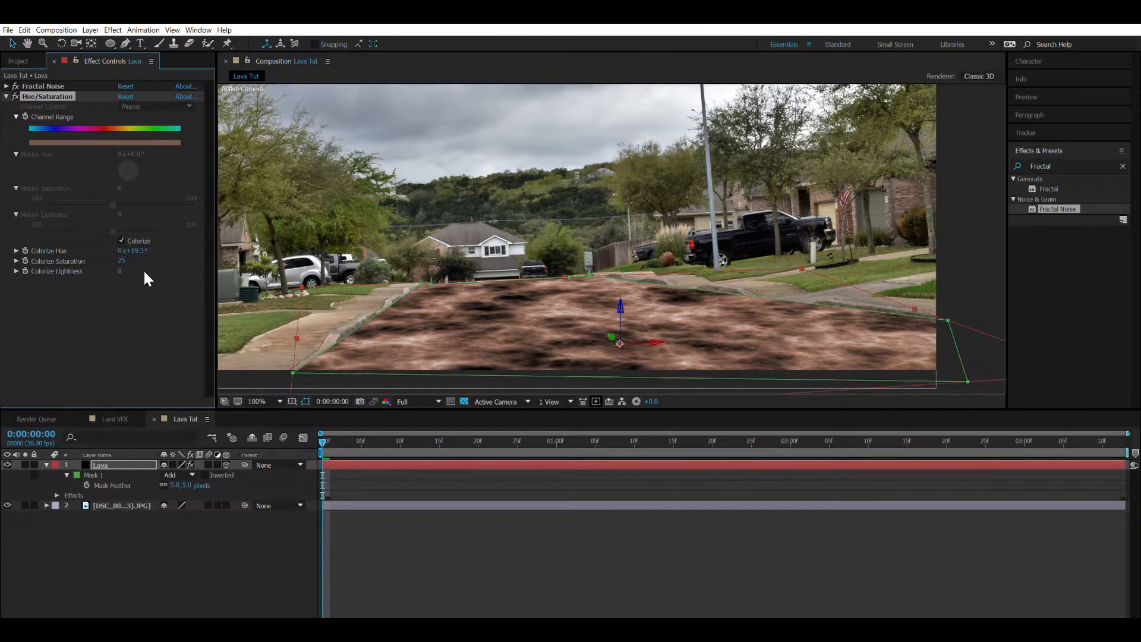
Drop the Lava layer's Colorize Saturation to 0 for comparison, and raise it to 100
{"action": "left_click", "coordinate": [123, 261]}
{"action": "type", "text": "0"}
{"action": "key", "text": "Return"}
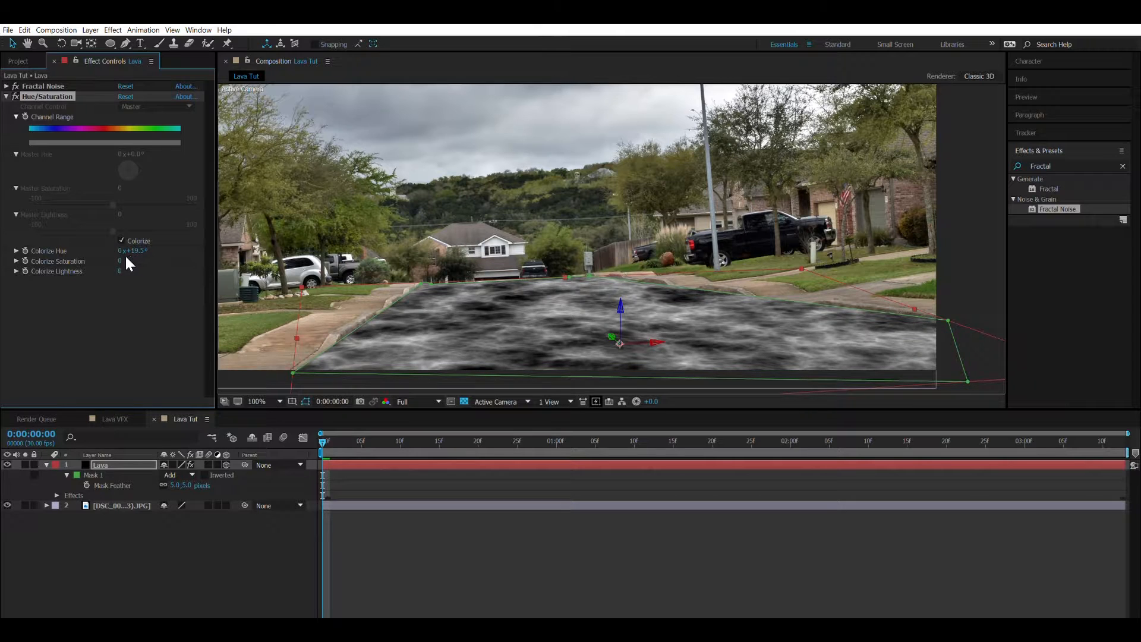
{"action": "left_click_drag", "start_coordinate": [121, 261], "coordinate": [359, 251]}
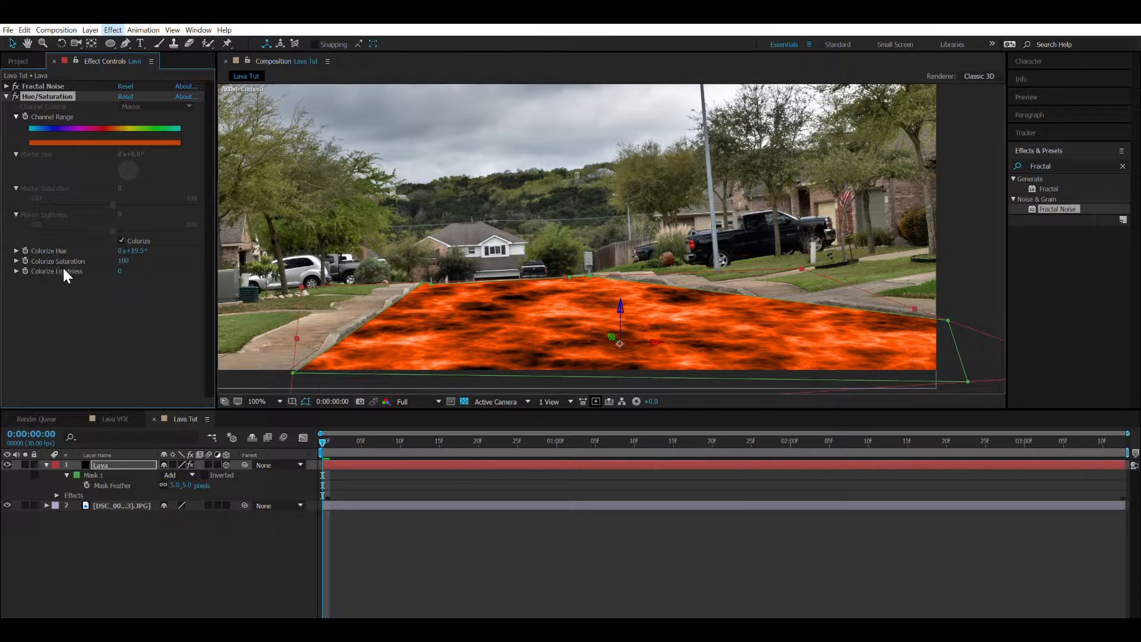
Apply a Glow effect to the Lava layer with a Glow Radius of 495 and a Glow Threshold of 41.6%
{"action": "key", "text": "ctrl+alt+shift+e"}
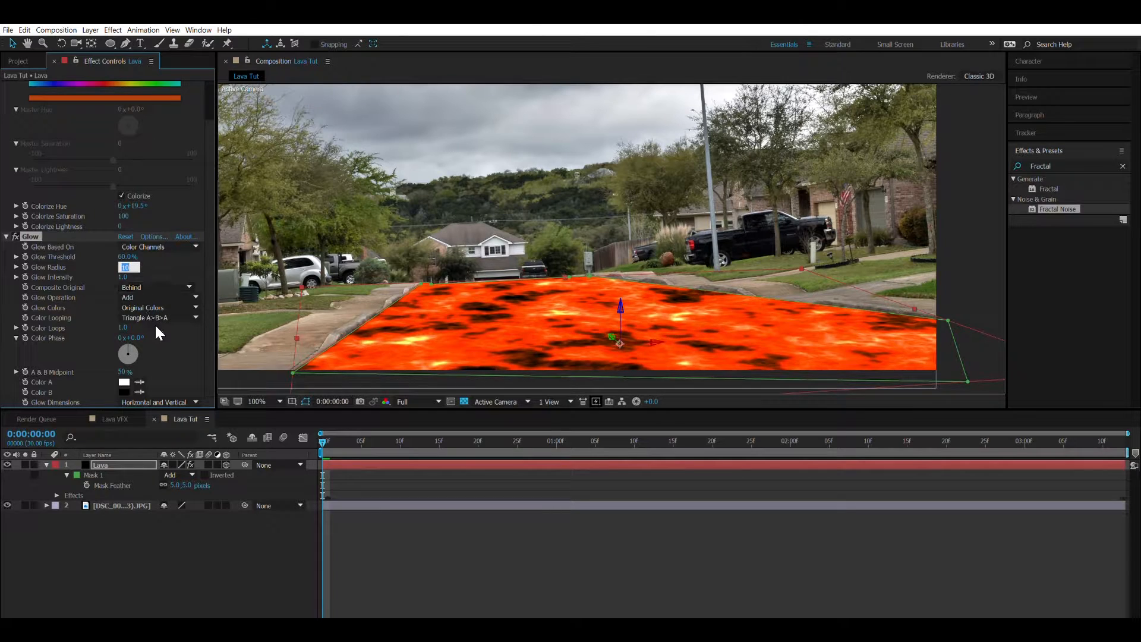
{"action": "type", "text": "495"}
{"action": "key", "text": "Return"}
{"action": "left_click", "coordinate": [126, 257]}
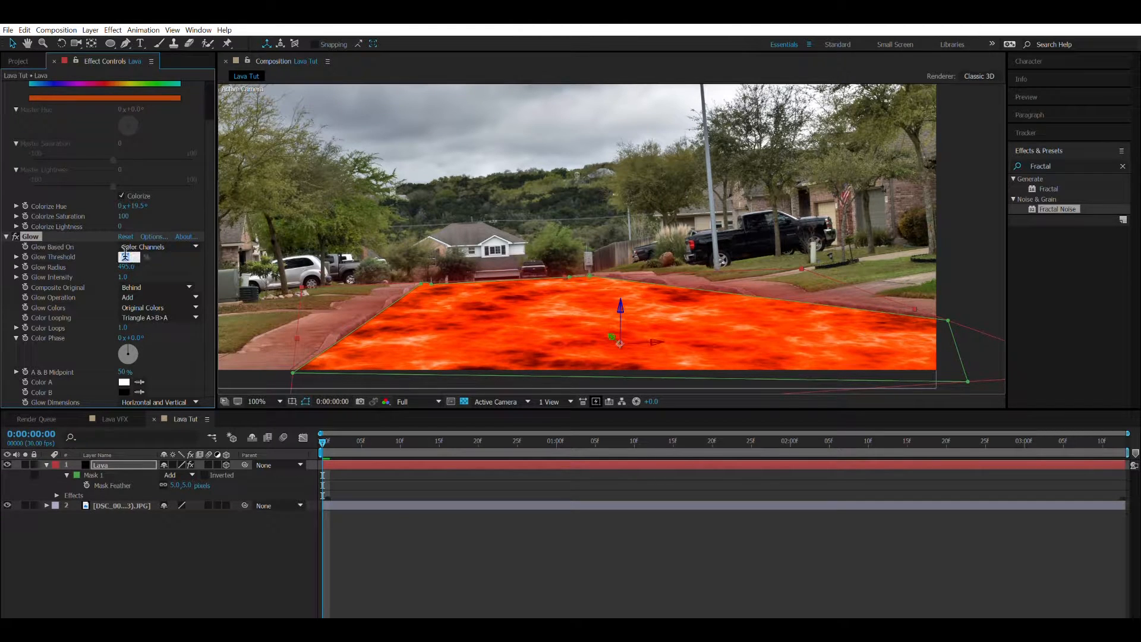
{"action": "type", "text": "41.6"}
{"action": "key", "text": "Return"}
Set the Lava layer's Glow Intensity to 4.2, check the look without the layer selected, and raise it to 7.0
{"action": "left_click", "coordinate": [123, 277]}
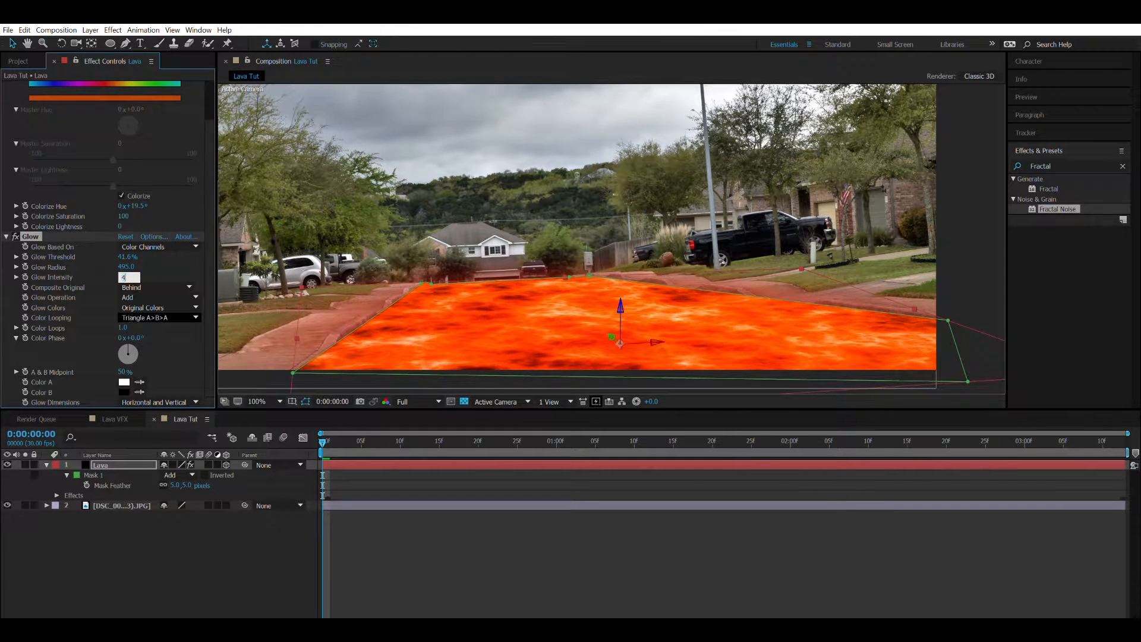
{"action": "type", "text": "4.2"}
{"action": "key", "text": "Return"}
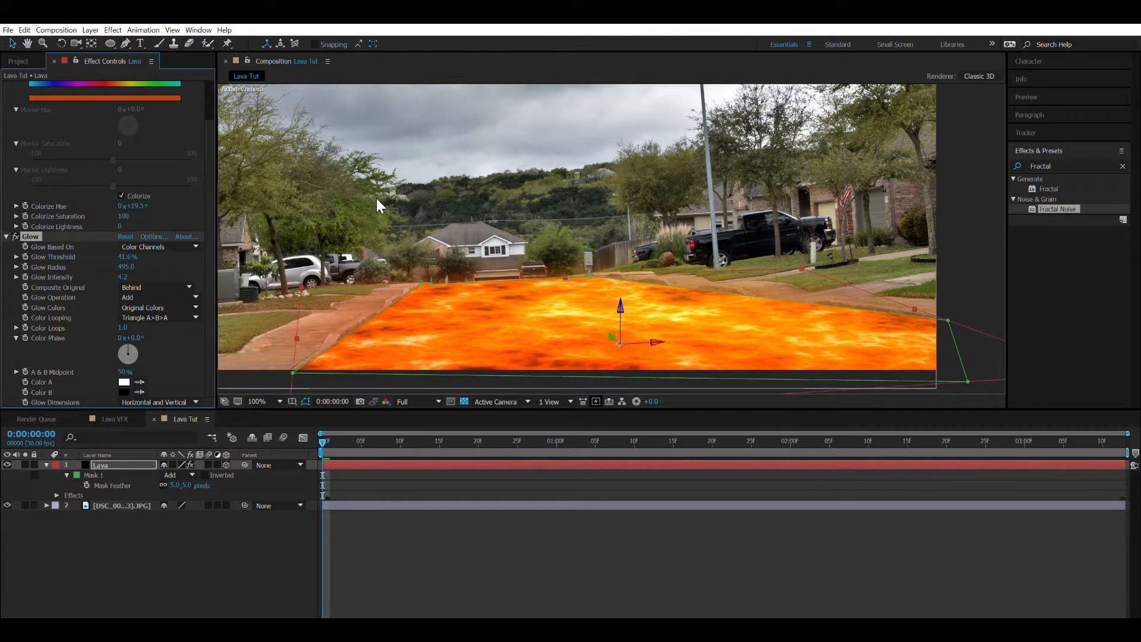
{"action": "left_click", "coordinate": [383, 183]}
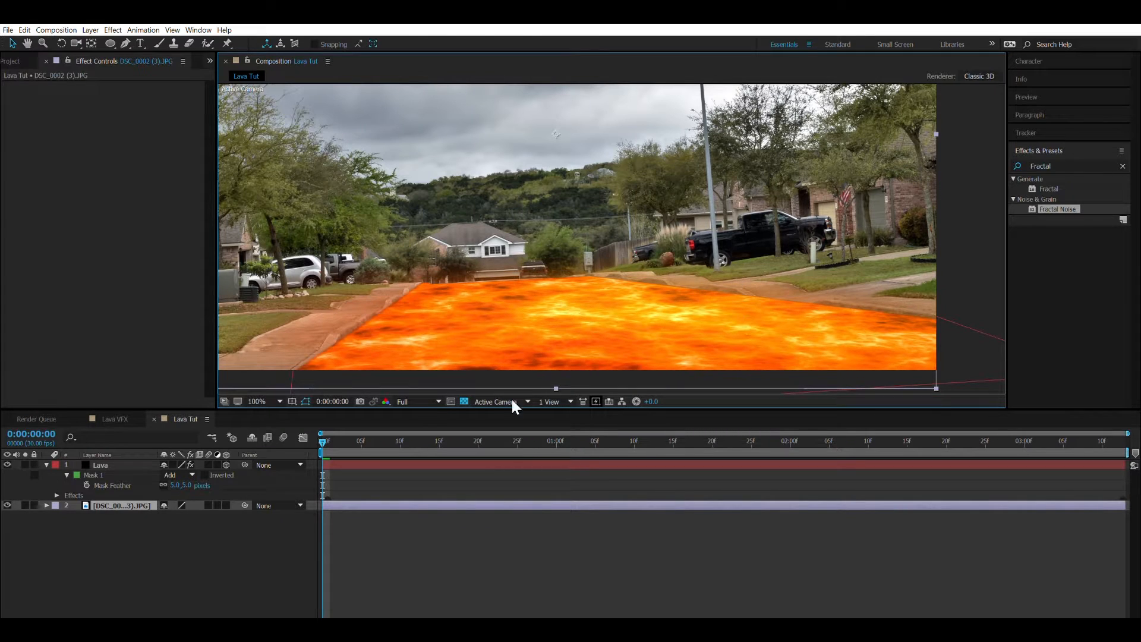
{"action": "left_click", "coordinate": [101, 465]}
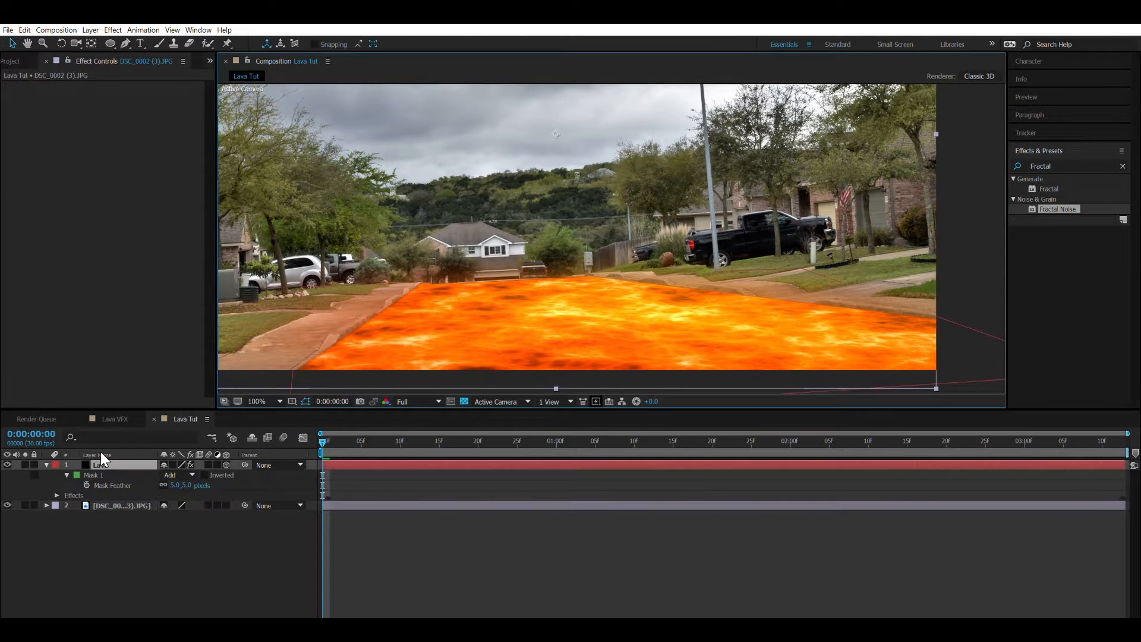
{"action": "left_click_drag", "start_coordinate": [122, 322], "coordinate": [305, 319]}
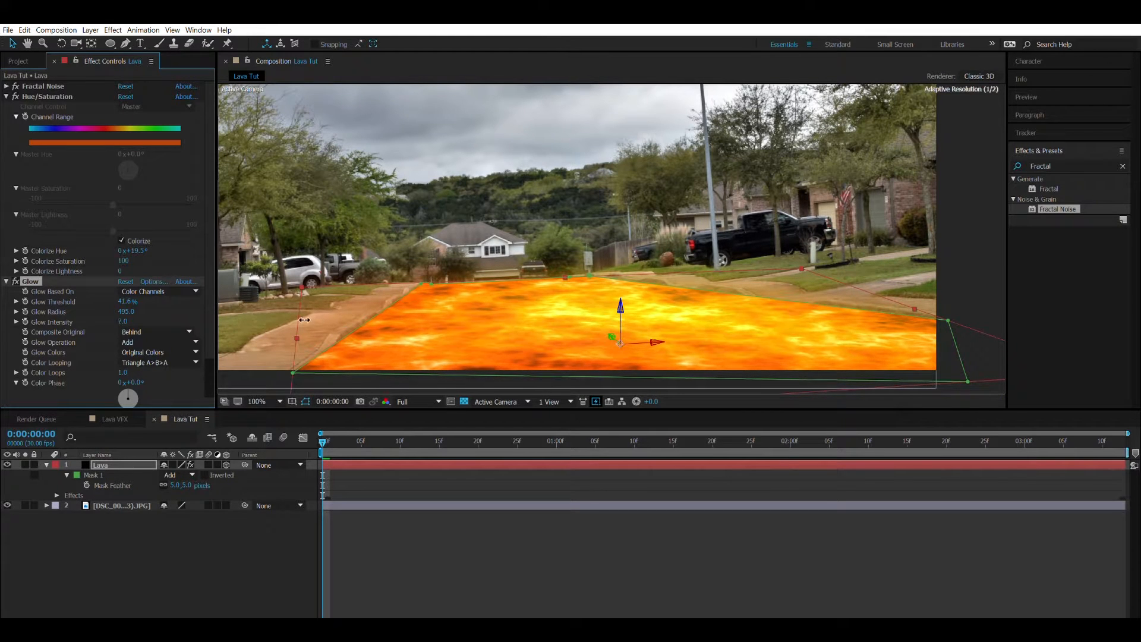
Scrub through the first frames of the lava animation and collapse the Lava layer's effect settings
{"action": "left_click_drag", "start_coordinate": [338, 441], "coordinate": [177, 484]}
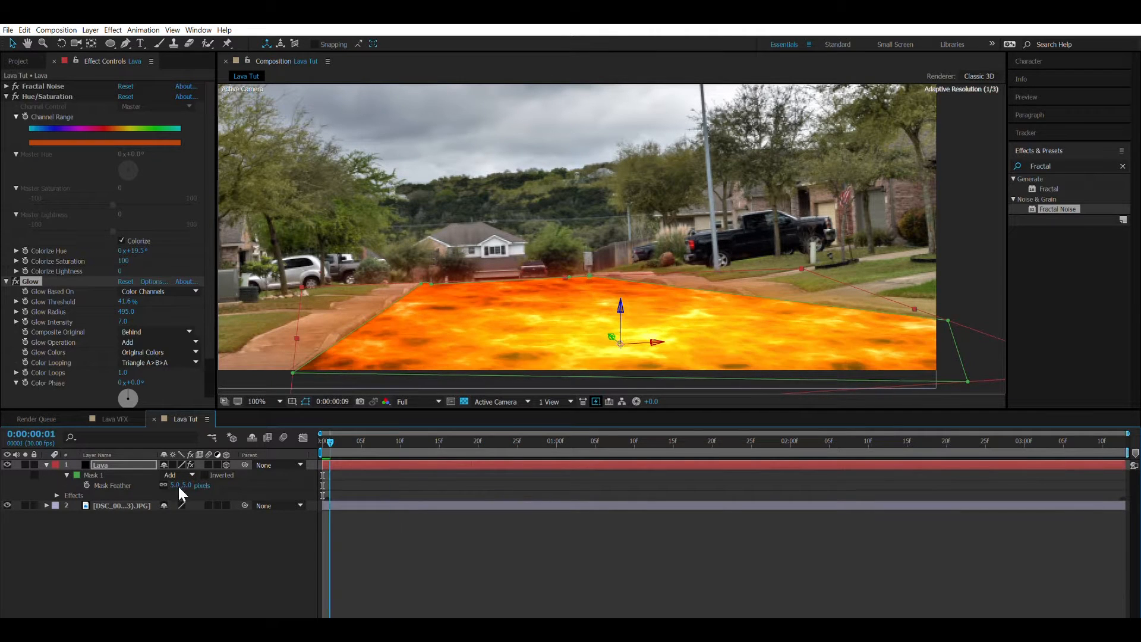
{"action": "left_click", "coordinate": [8, 86]}
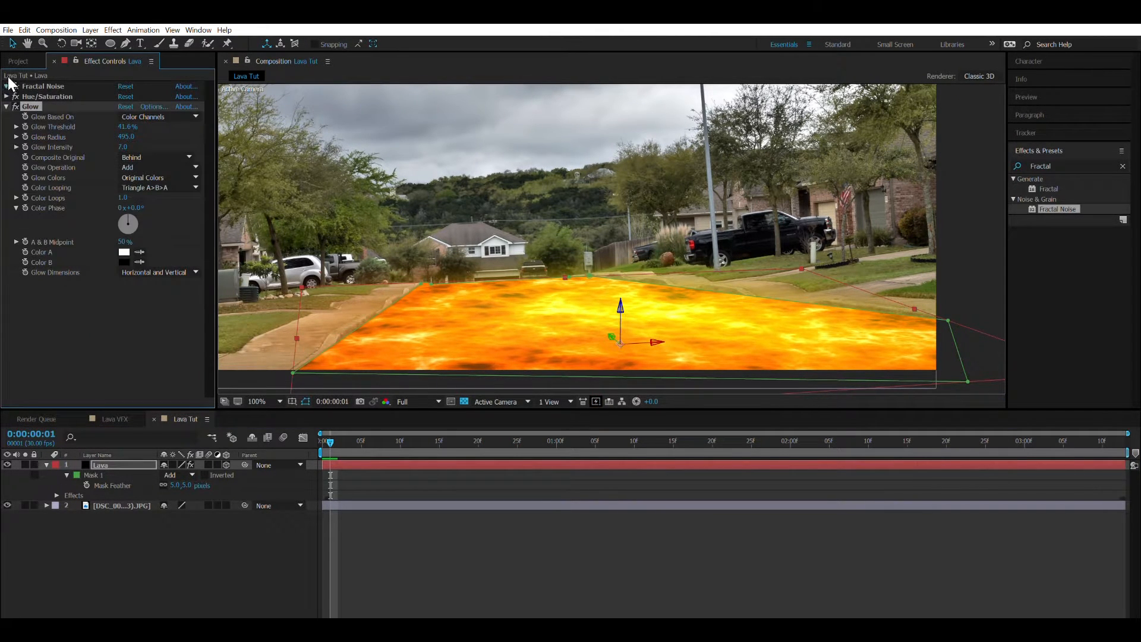
{"action": "left_click", "coordinate": [7, 85]}
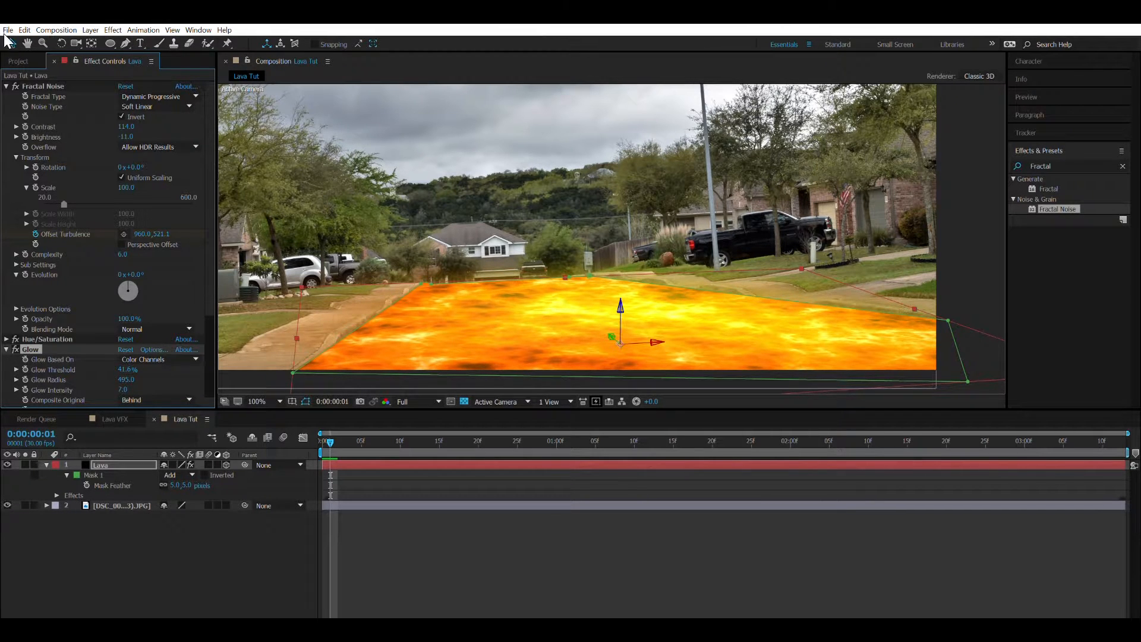
{"action": "left_click", "coordinate": [7, 86]}
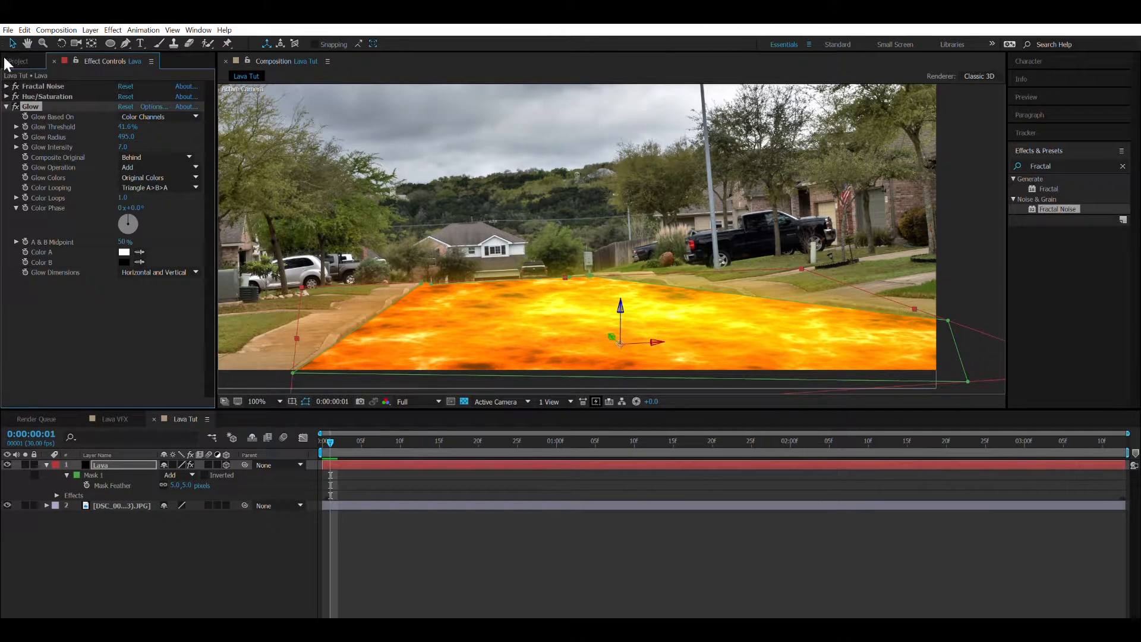
{"action": "left_click", "coordinate": [7, 107]}
{"action": "left_click", "coordinate": [96, 240]}
{"action": "left_click", "coordinate": [303, 379]}
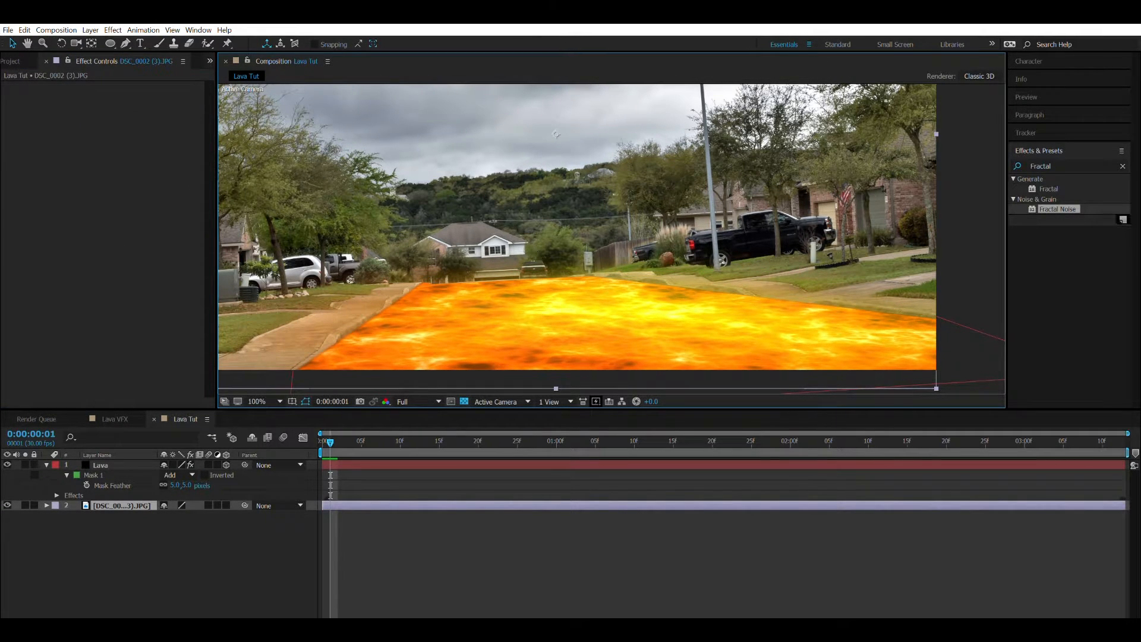
Increase the feather of the Lava layer's road mask to 11 pixels and deselect all layers
{"action": "left_click_drag", "start_coordinate": [175, 485], "coordinate": [192, 480]}
{"action": "left_click", "coordinate": [186, 467]}
{"action": "left_click", "coordinate": [231, 327]}
{"action": "left_click", "coordinate": [269, 544]}
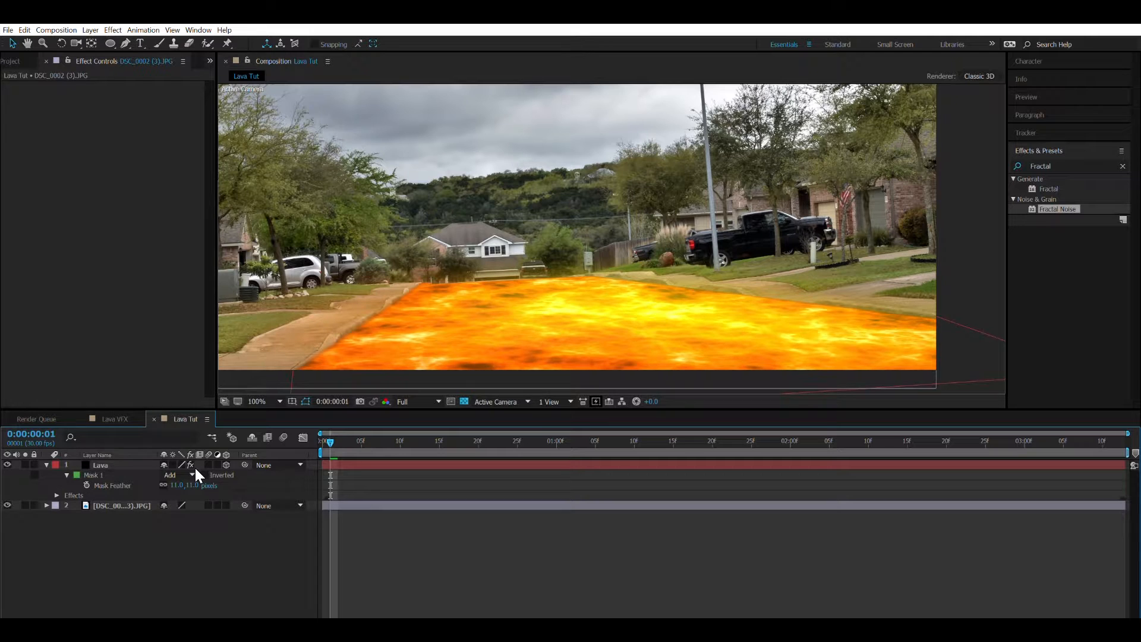
Add an adjustment layer above Lava and start a Pen mask on it just outside the road's left curb
{"action": "key", "text": "ctrl+alt+y"}
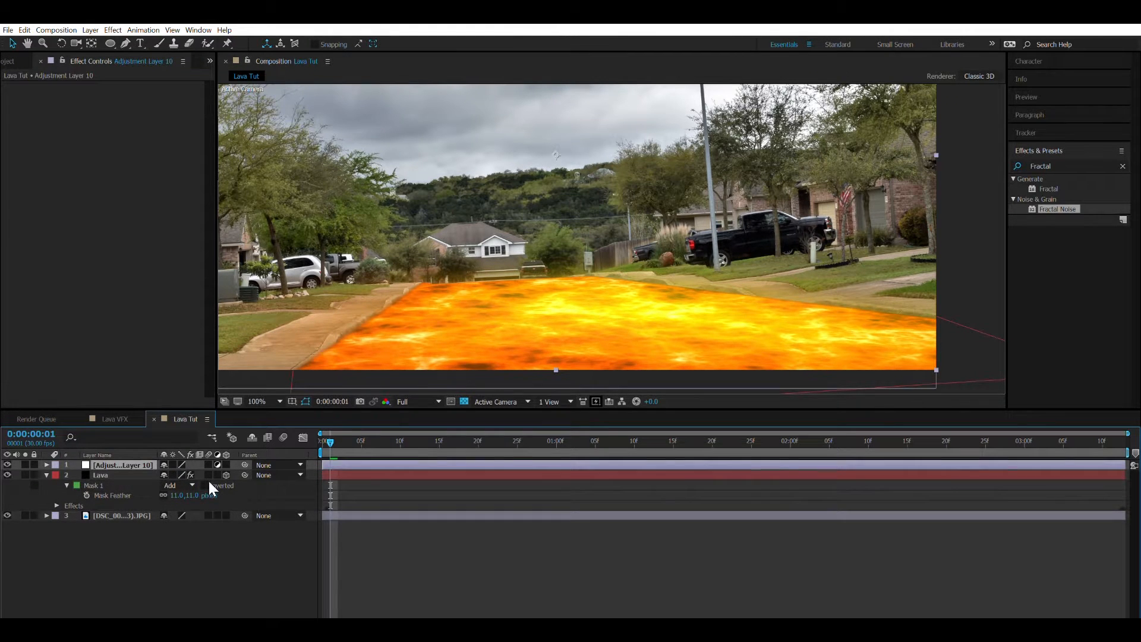
{"action": "left_click", "coordinate": [1040, 164]}
{"action": "left_click", "coordinate": [8, 464]}
{"action": "left_click", "coordinate": [7, 465]}
{"action": "key", "text": "g"}
{"action": "left_click", "coordinate": [266, 374]}
{"action": "left_click", "coordinate": [337, 337]}
{"action": "left_click_drag", "start_coordinate": [336, 321], "coordinate": [358, 309]}
{"action": "left_click", "coordinate": [378, 296]}
{"action": "left_click", "coordinate": [397, 285]}
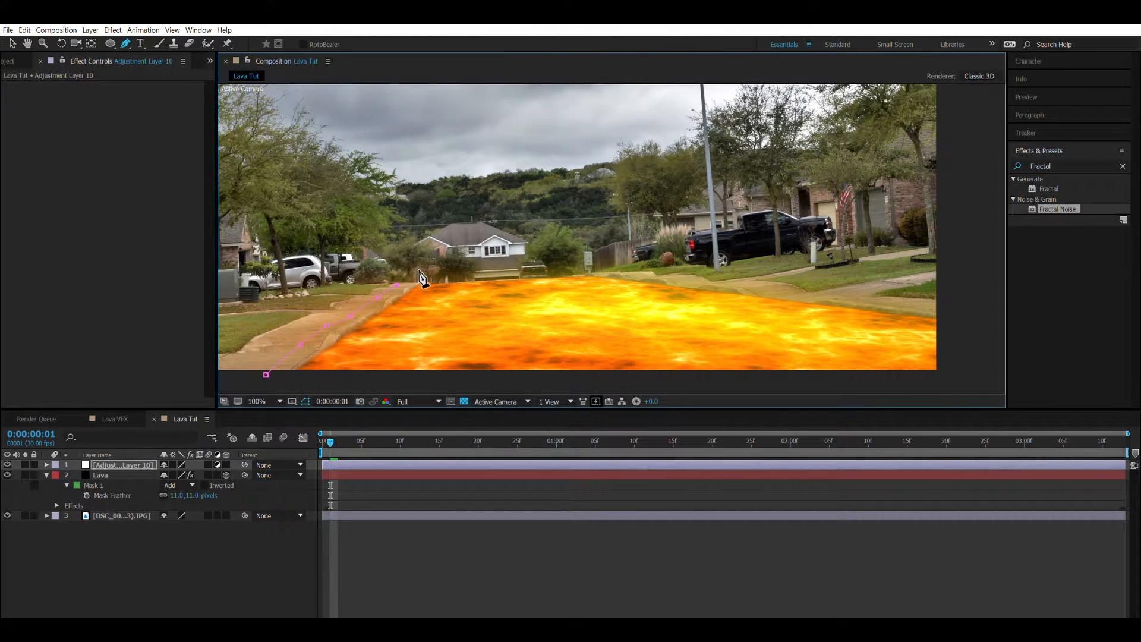
Continue the adjustment layer's mask just above the road's far edge and outside the right curb to slightly beyond the photo
{"action": "left_click", "coordinate": [415, 279]}
{"action": "left_click", "coordinate": [449, 263]}
{"action": "left_click", "coordinate": [454, 267]}
{"action": "left_click", "coordinate": [492, 267]}
{"action": "left_click", "coordinate": [538, 259]}
{"action": "left_click", "coordinate": [559, 263]}
{"action": "left_click", "coordinate": [587, 263]}
{"action": "left_click", "coordinate": [603, 271]}
{"action": "left_click", "coordinate": [946, 308]}
{"action": "key", "text": "v"}
{"action": "key", "text": "Escape"}
{"action": "left_click", "coordinate": [946, 309]}
{"action": "key", "text": "g"}
Trace the mask back inside the lava's right, far and left edges and close it, forming a band around the lava border
{"action": "left_click", "coordinate": [950, 337]}
{"action": "left_click", "coordinate": [887, 332]}
{"action": "left_click", "coordinate": [741, 311]}
{"action": "left_click", "coordinate": [616, 303]}
{"action": "left_click", "coordinate": [564, 291]}
{"action": "left_click", "coordinate": [545, 289]}
{"action": "left_click", "coordinate": [517, 291]}
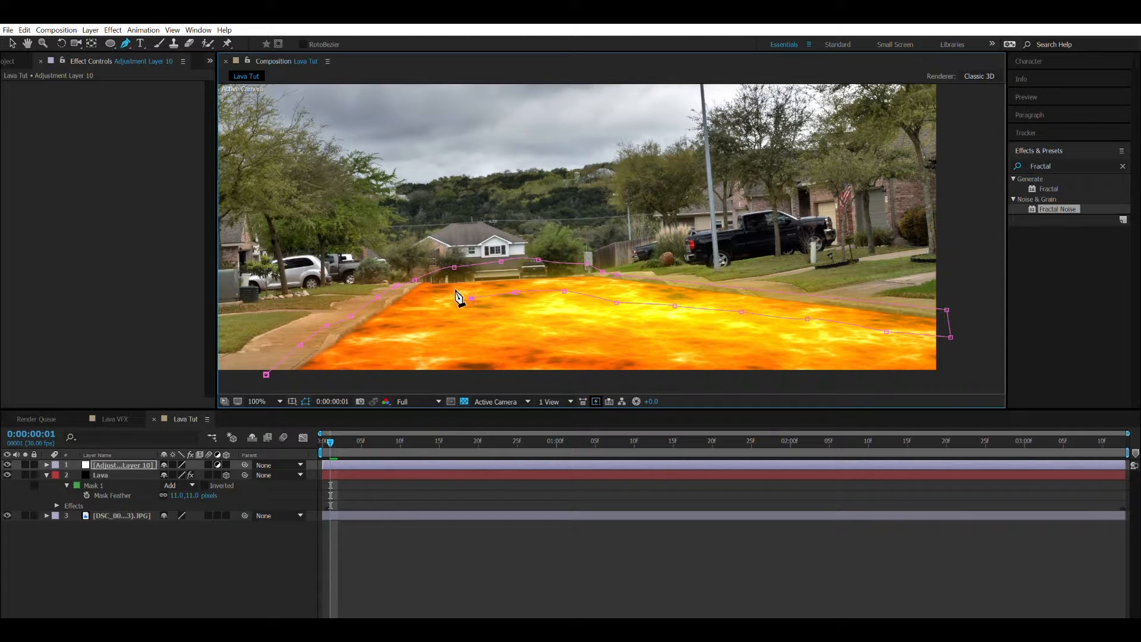
{"action": "left_click", "coordinate": [360, 344]}
{"action": "left_click", "coordinate": [304, 388]}
{"action": "left_click", "coordinate": [266, 374]}
{"action": "key", "text": "v"}
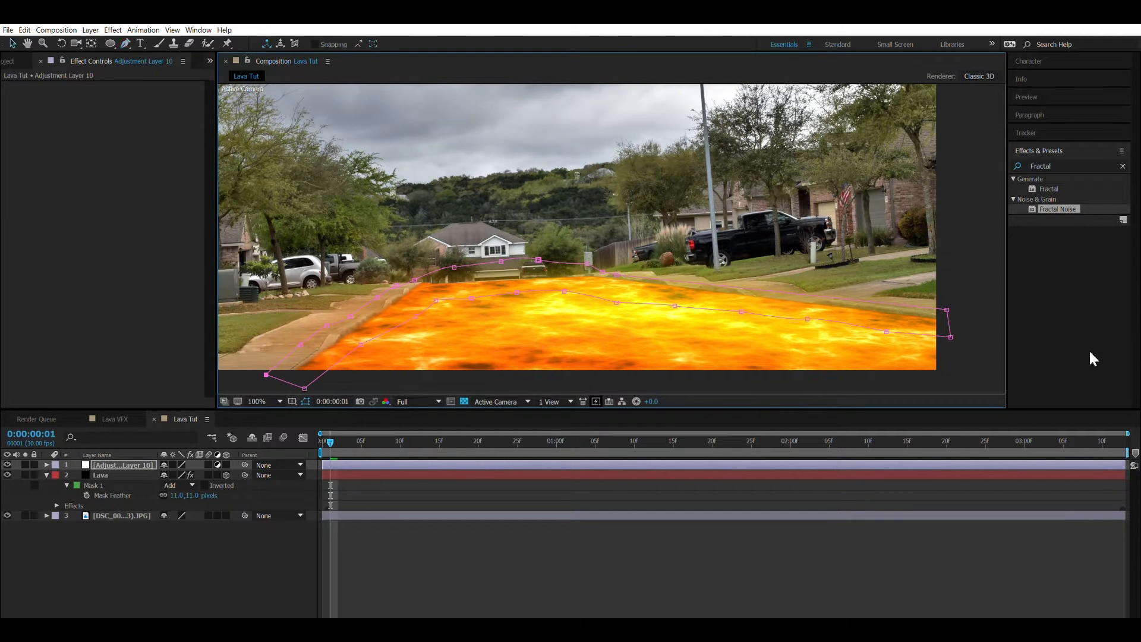
Search the effects for "turb" and apply Turbulent Displace to the adjustment layer with an Amount of 39.4
{"action": "left_click", "coordinate": [1046, 167]}
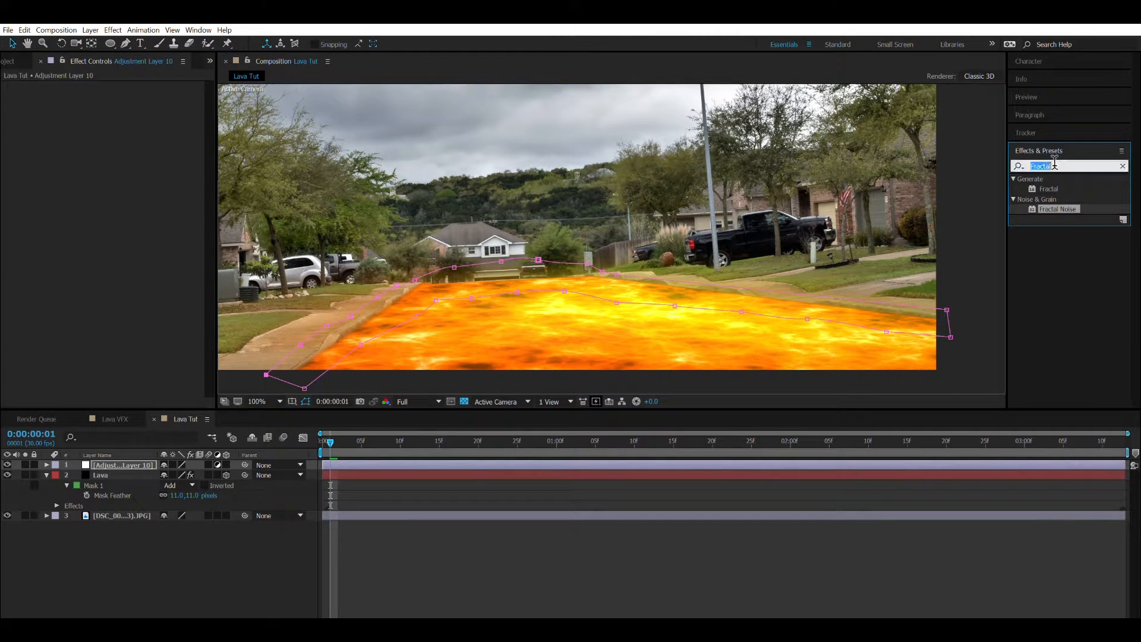
{"action": "type", "text": "tur"}
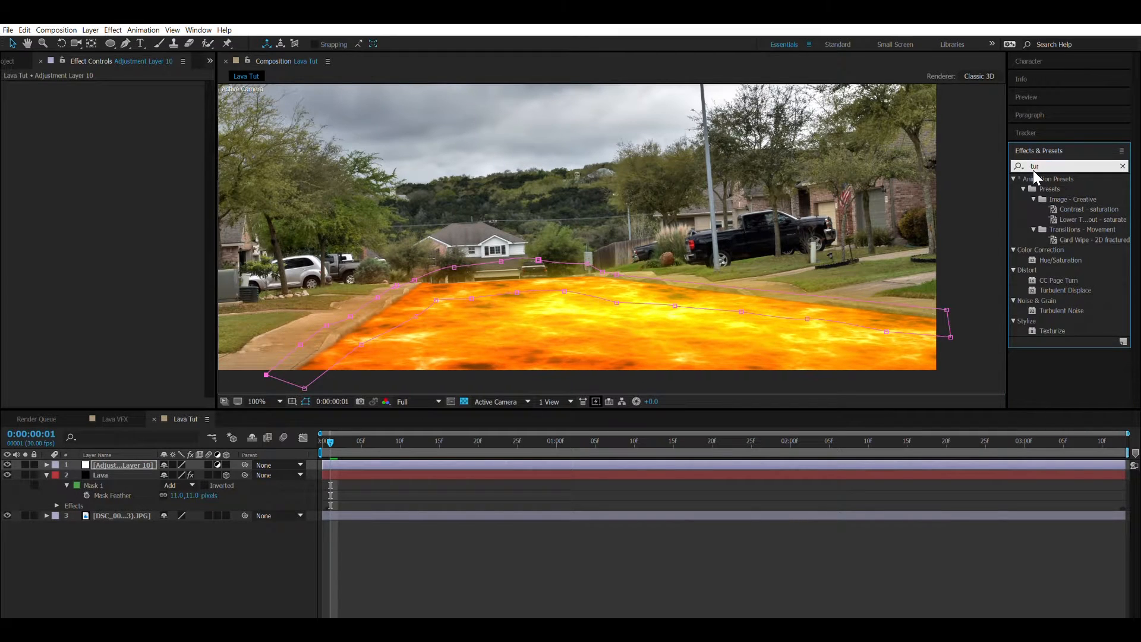
{"action": "type", "text": "b"}
{"action": "left_click_drag", "start_coordinate": [1065, 188], "coordinate": [515, 255]}
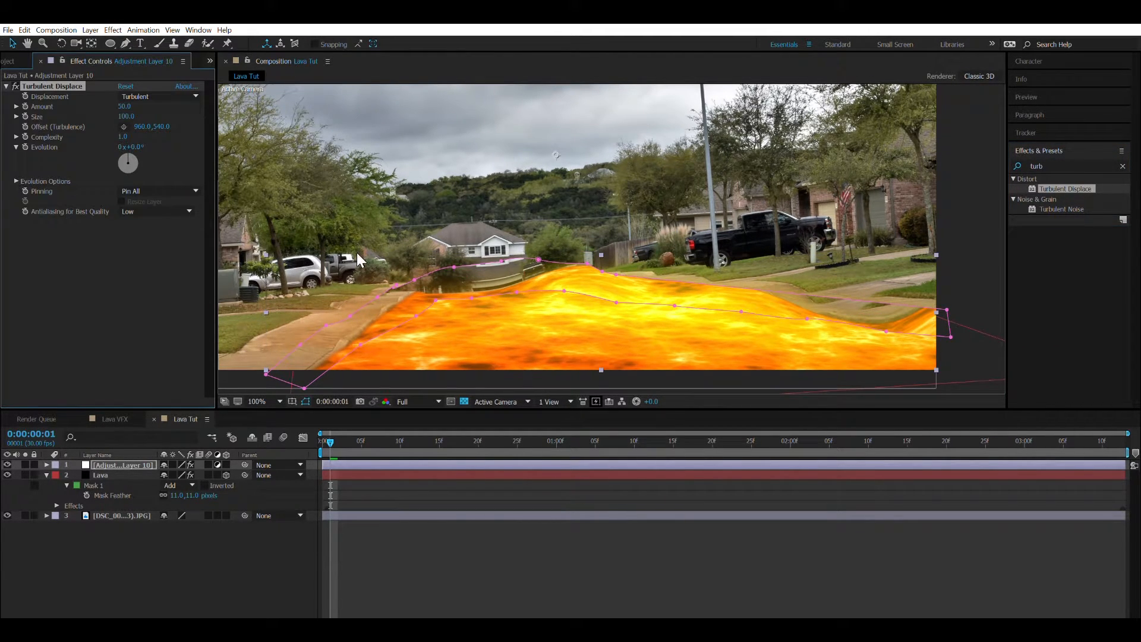
{"action": "left_click", "coordinate": [127, 106]}
{"action": "type", "text": "39."}
{"action": "key", "text": "Return"}
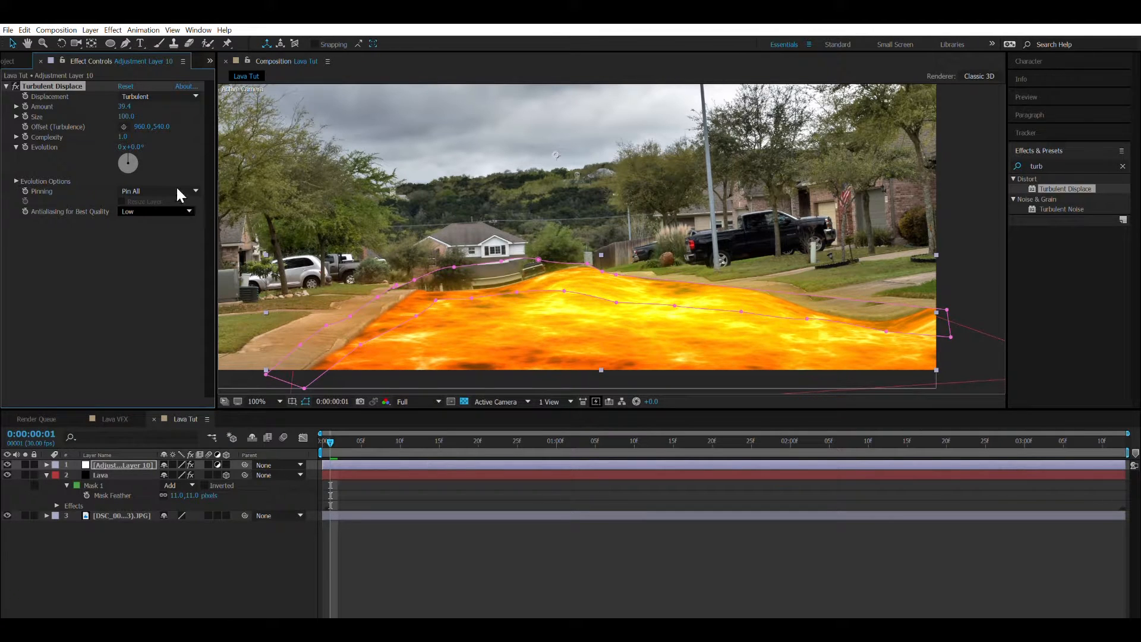
Set the Turbulent Displace Size to 7.0 and Complexity to 2.9 on the adjustment layer
{"action": "left_click", "coordinate": [129, 107]}
{"action": "left_click", "coordinate": [129, 116]}
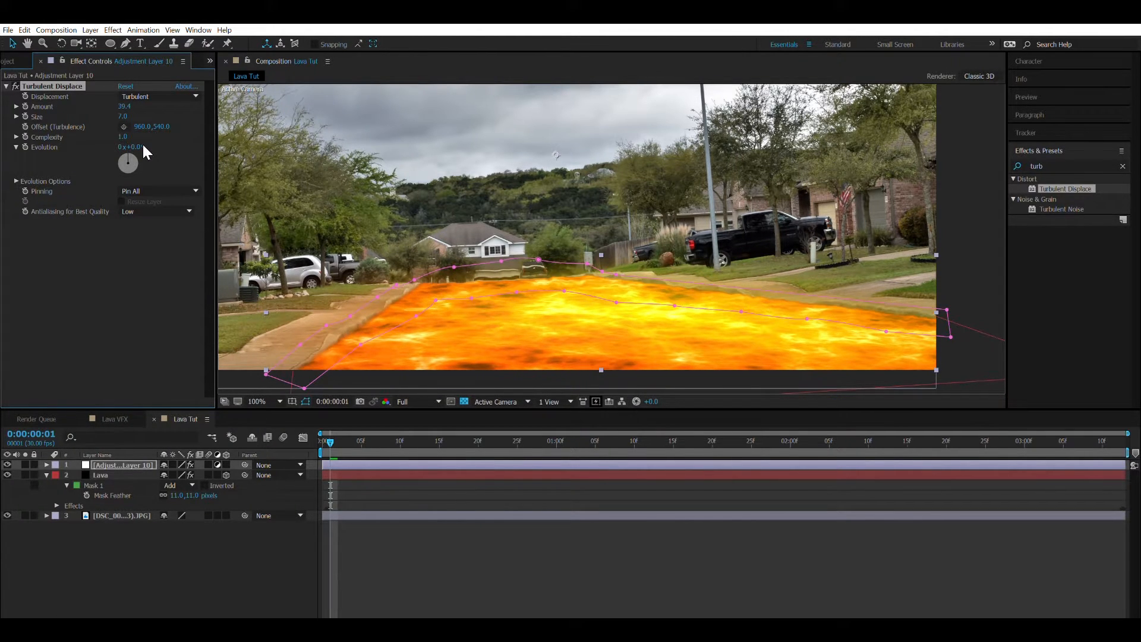
{"action": "scroll", "coordinate": [590, 280], "scroll_direction": "up", "scroll_amount": 1}
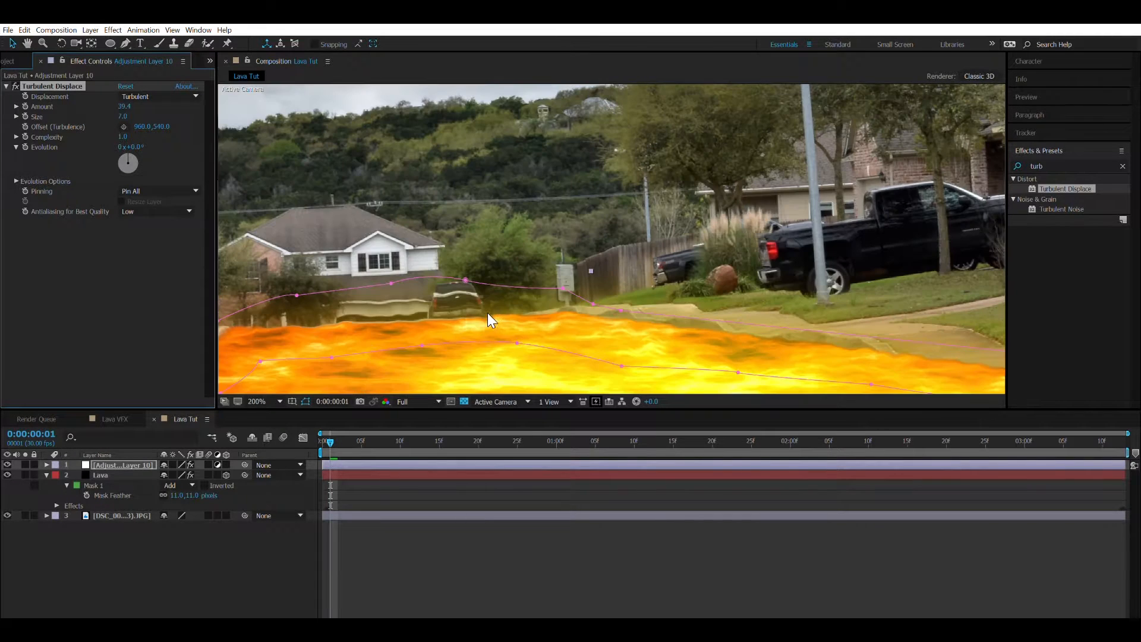
{"action": "scroll", "coordinate": [482, 290], "scroll_direction": "down", "scroll_amount": 1}
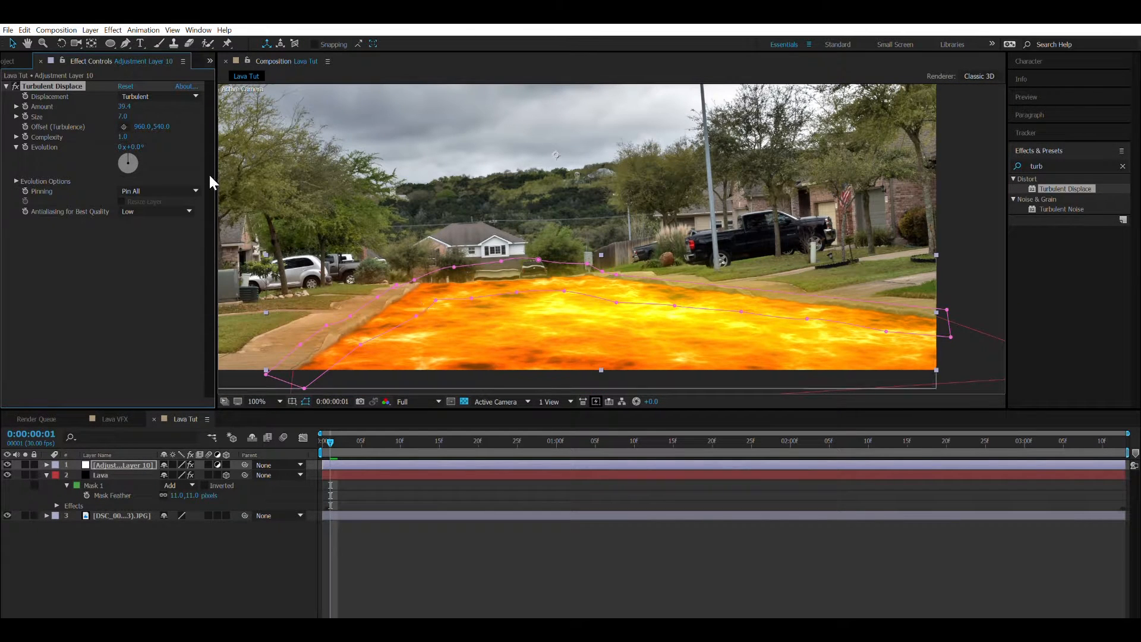
{"action": "left_click", "coordinate": [122, 137]}
{"action": "type", "text": "2.9"}
{"action": "key", "text": "Return"}
Set the adjustment layer's mask feather to 55 pixels and inspect the far edge of the lava up close
{"action": "left_click", "coordinate": [102, 450]}
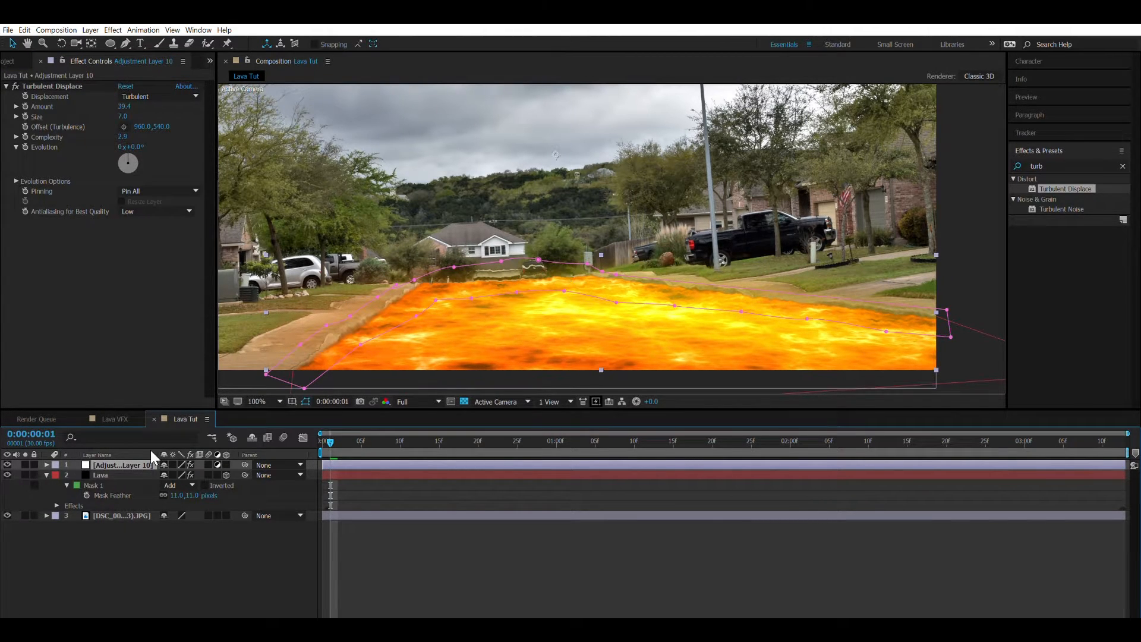
{"action": "key", "text": "ctrl+v"}
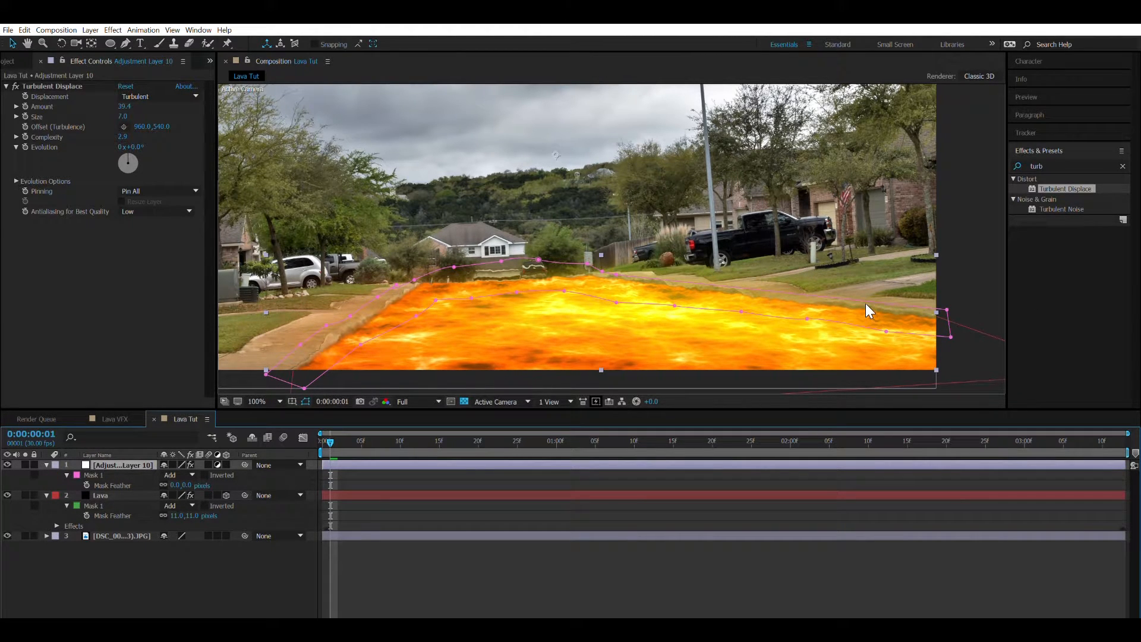
{"action": "left_click", "coordinate": [178, 484]}
{"action": "type", "text": "10"}
{"action": "key", "text": "Return"}
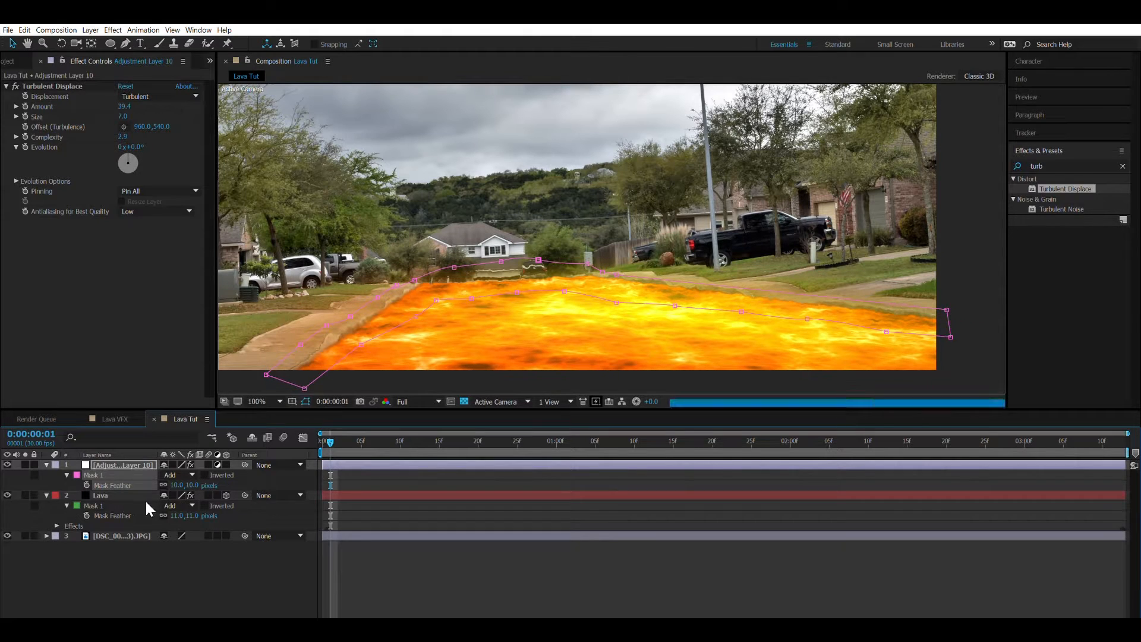
{"action": "left_click_drag", "start_coordinate": [188, 479], "coordinate": [214, 478]}
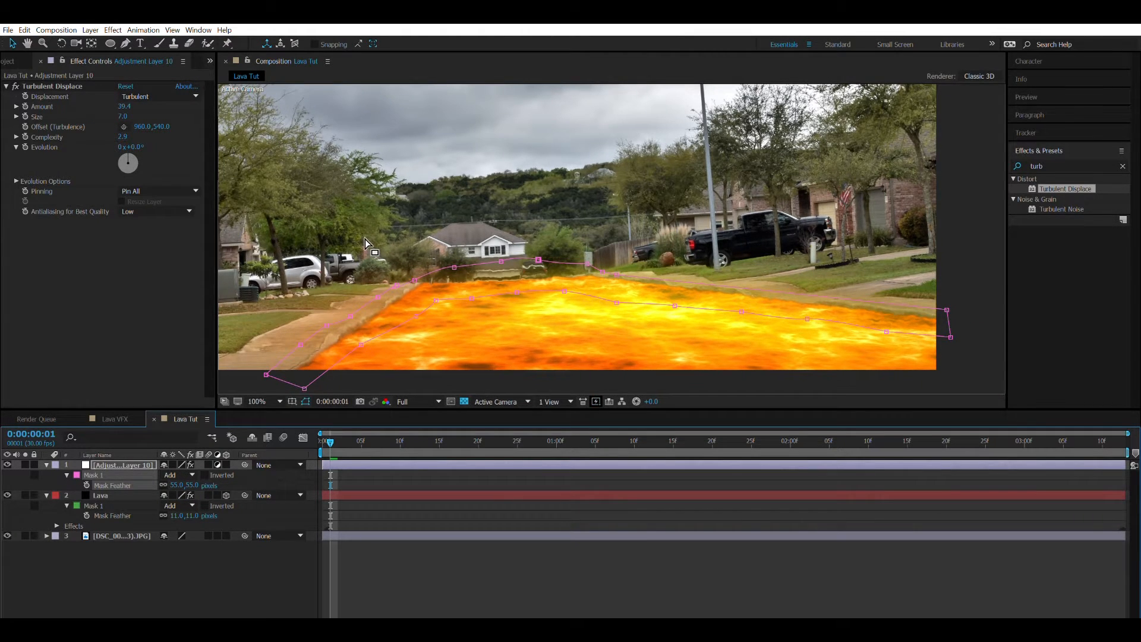
{"action": "key", "text": "period"}
{"action": "key", "text": "period"}
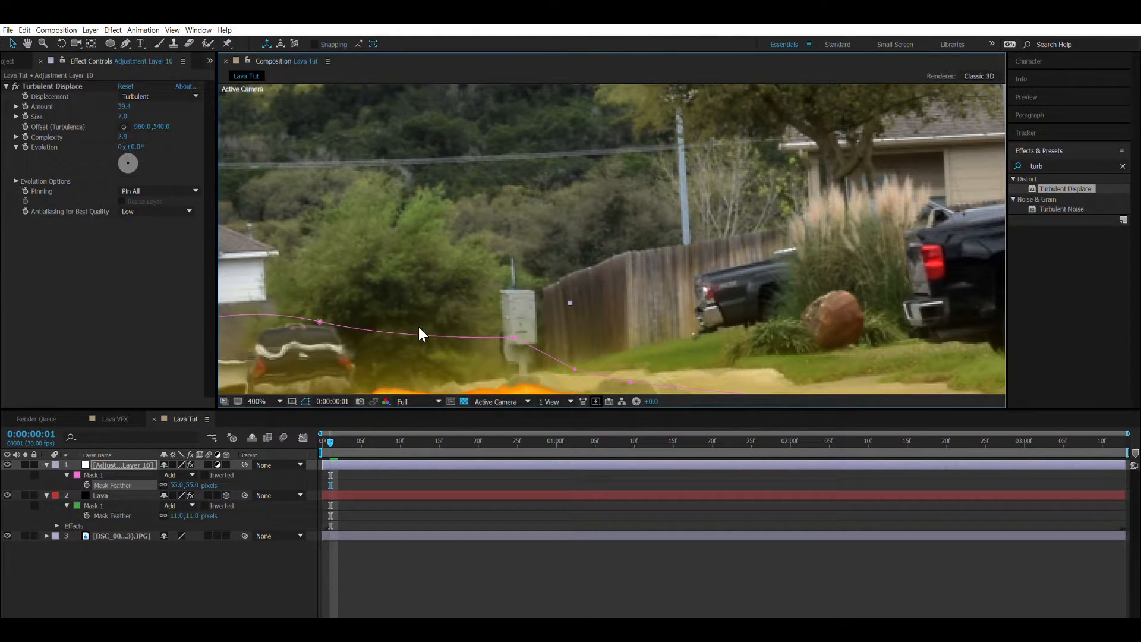
Set the adjustment layer's mask feather to 59.3 pixels
{"action": "key", "text": "comma"}
{"action": "key", "text": "comma"}
{"action": "left_click_drag", "start_coordinate": [181, 484], "coordinate": [189, 484]}
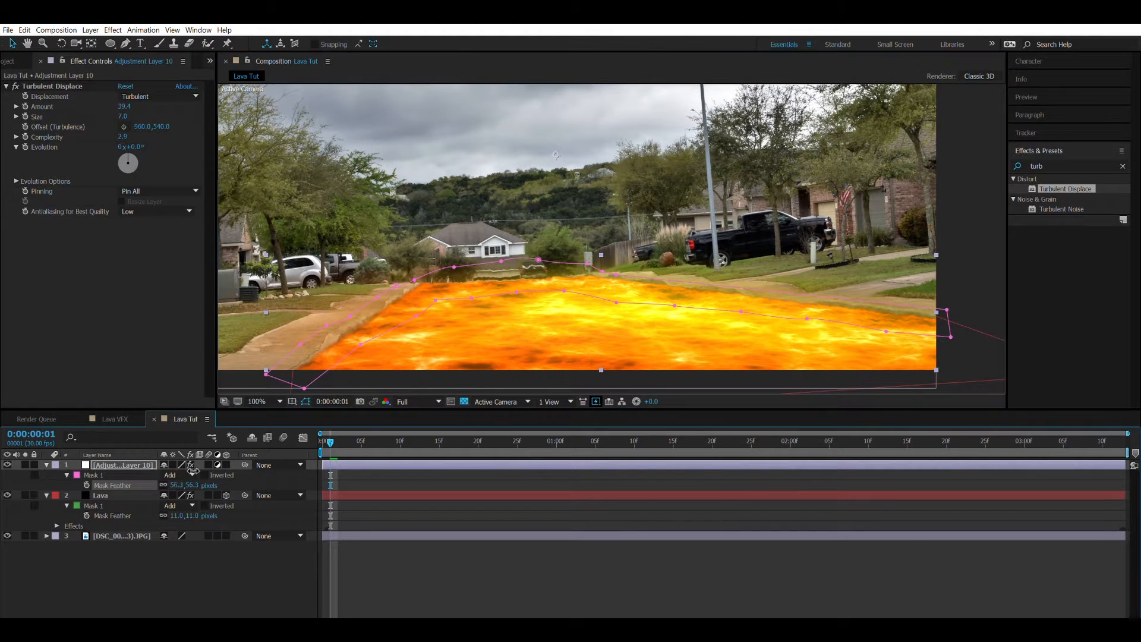
{"action": "double_click", "coordinate": [272, 305]}
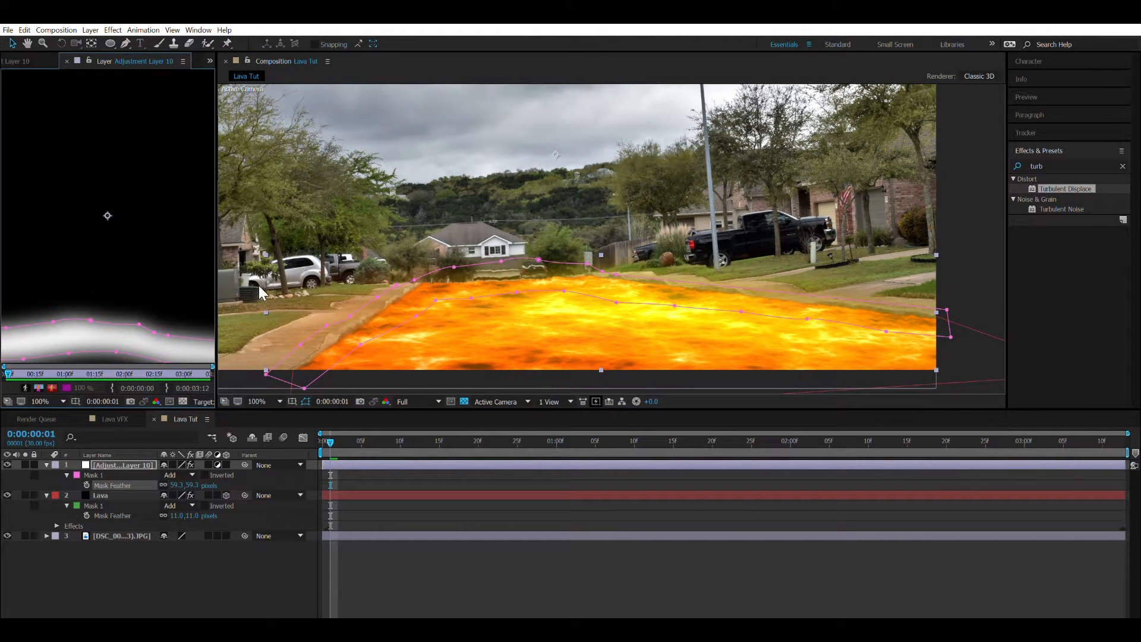
{"action": "left_click", "coordinate": [66, 61]}
{"action": "left_click", "coordinate": [236, 612]}
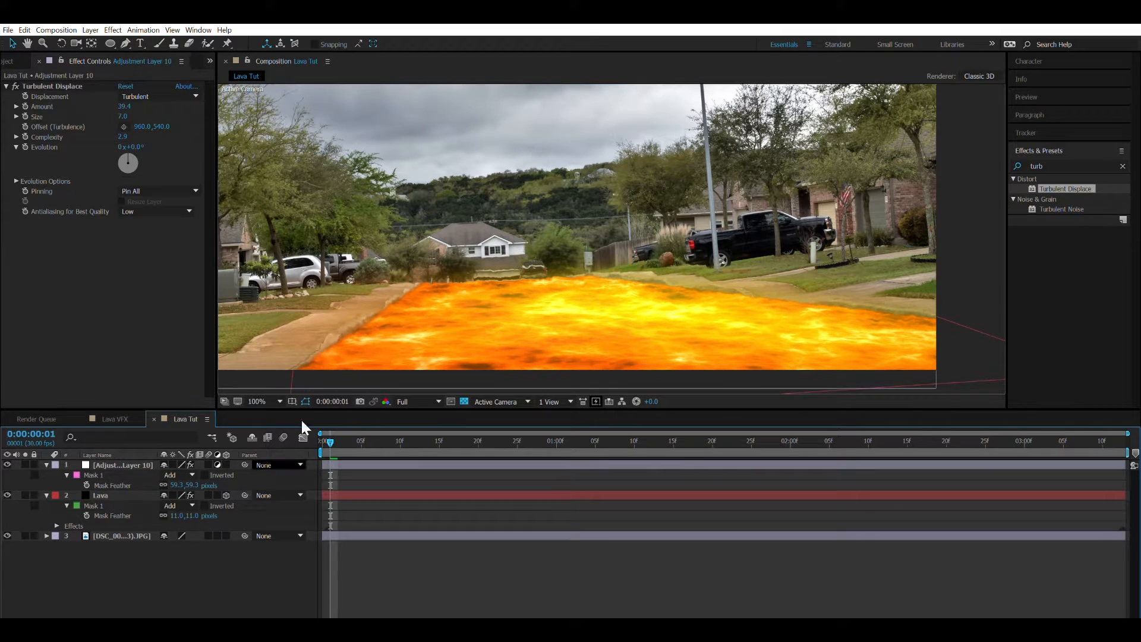
Animate the Turbulent Displace Evolution on the adjustment layer with the expression time*400
{"action": "left_click", "coordinate": [47, 494]}
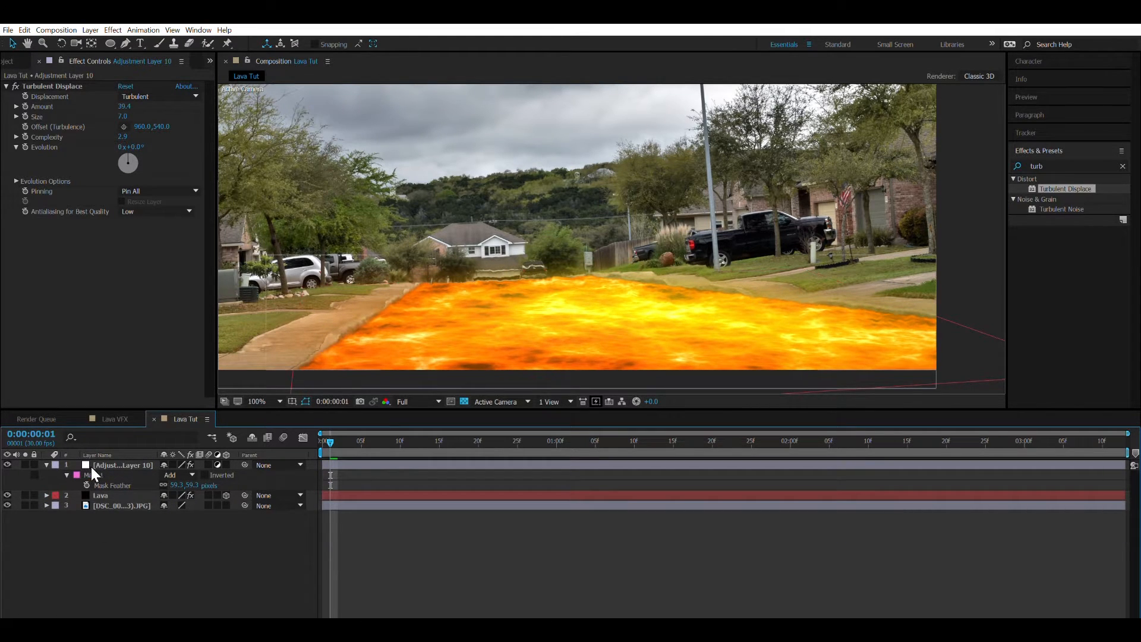
{"action": "left_click", "coordinate": [26, 146], "text": "alt"}
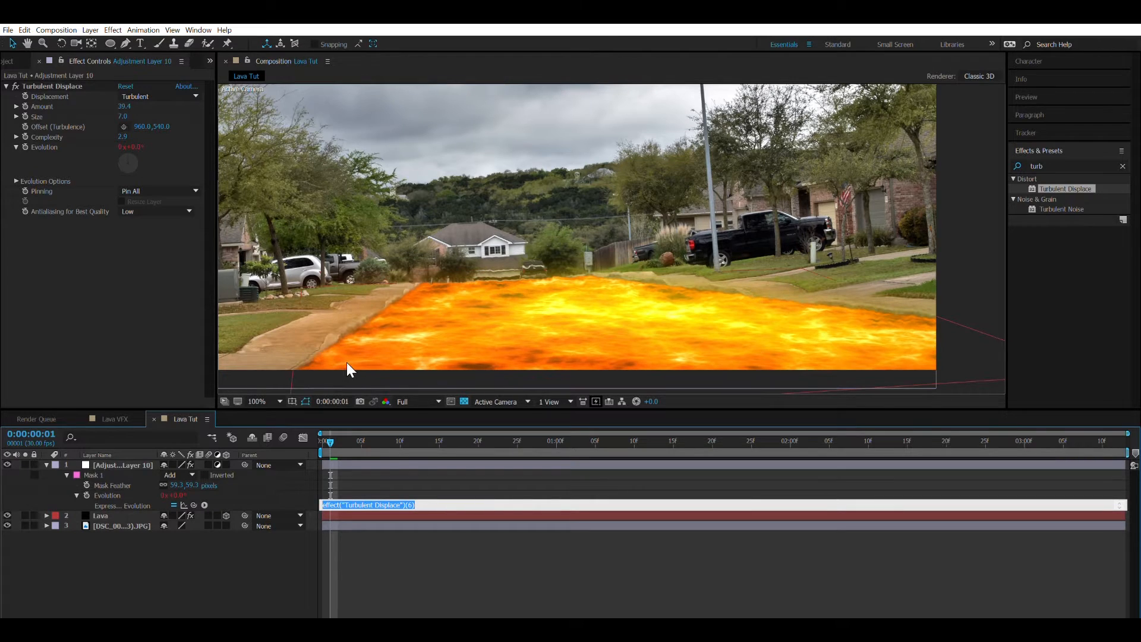
{"action": "type", "text": "time"}
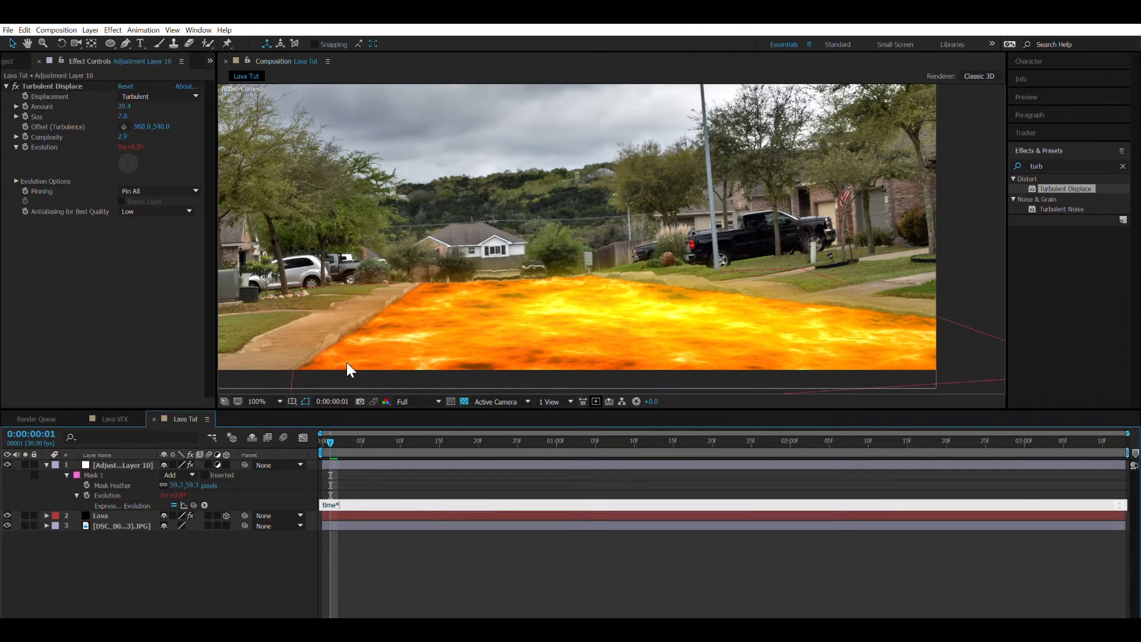
{"action": "type", "text": "*400"}
{"action": "left_click", "coordinate": [400, 465]}
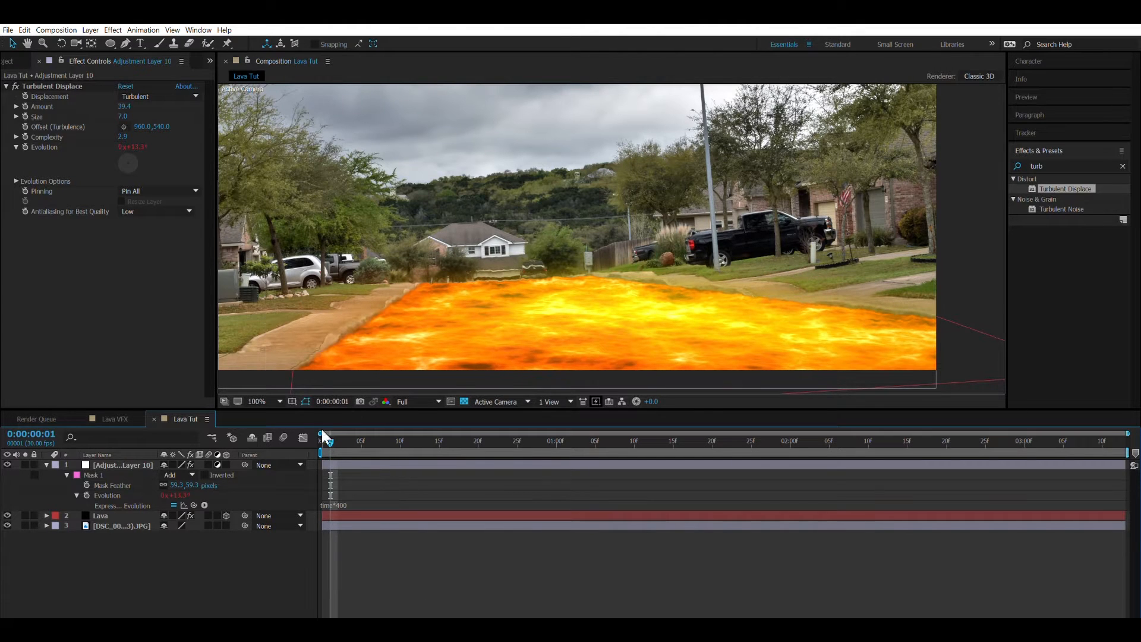
Preview the moving lava edges along the timeline and return to the first frame
{"action": "left_click_drag", "start_coordinate": [326, 438], "coordinate": [852, 416]}
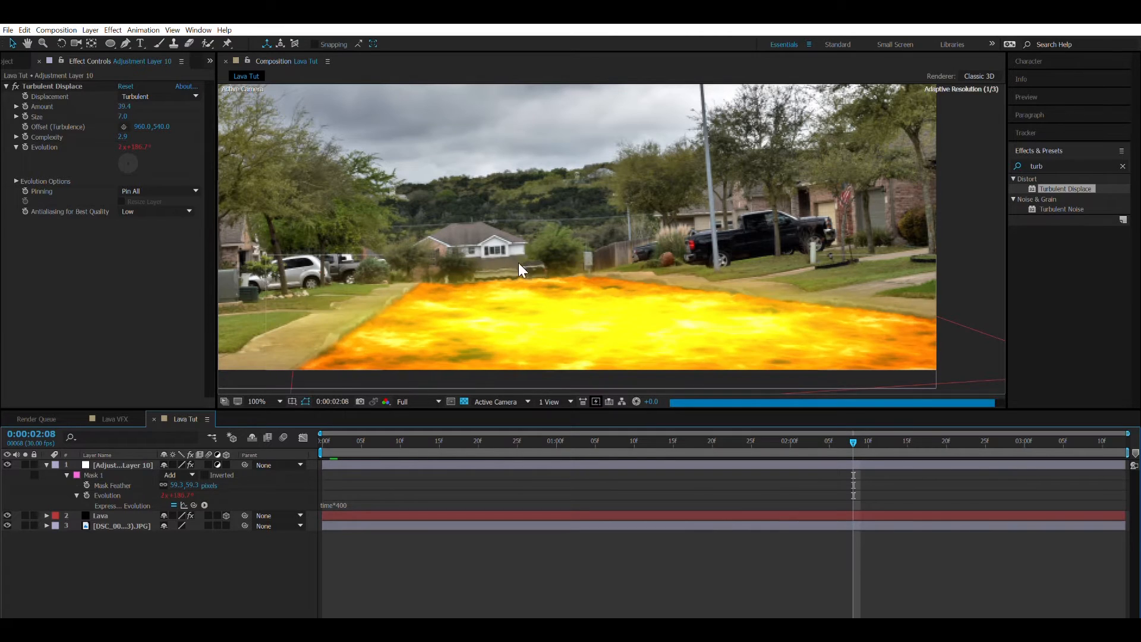
{"action": "left_click_drag", "start_coordinate": [330, 429], "coordinate": [261, 461]}
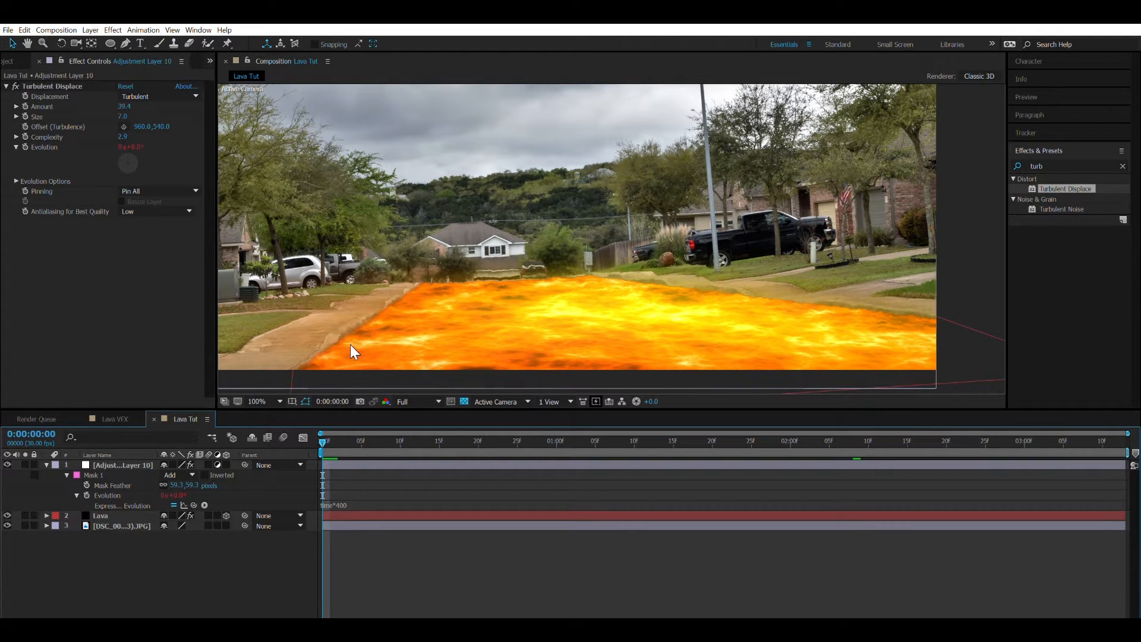
{"action": "key", "text": "space"}
{"action": "key", "text": "space"}
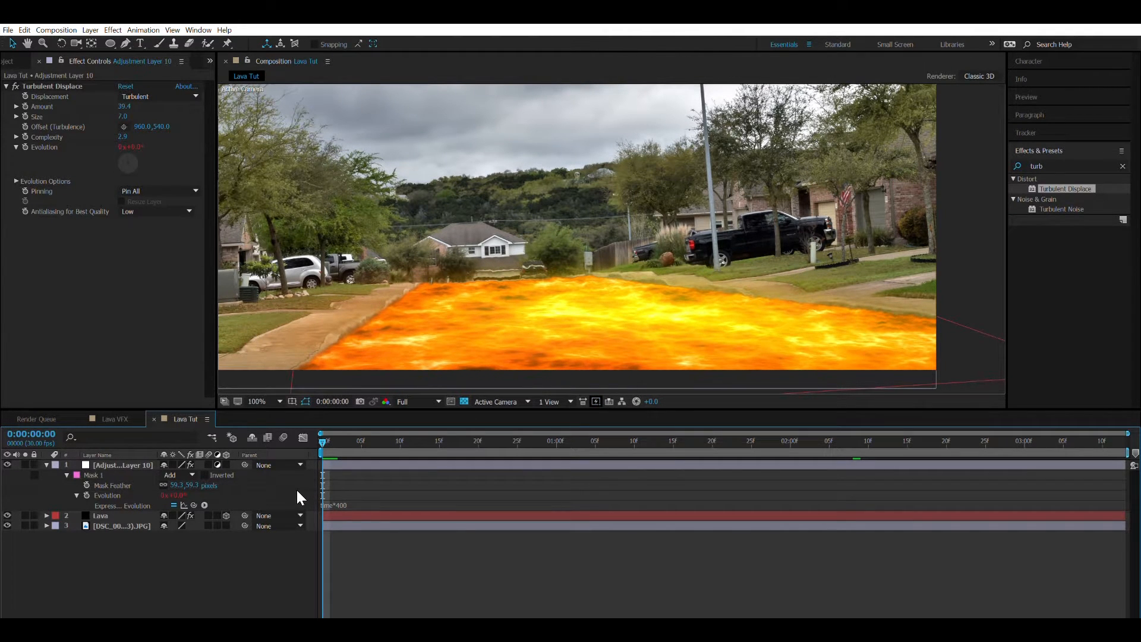
{"action": "mouse_move", "coordinate": [324, 440]}
{"action": "left_mouse_down"}
{"action": "mouse_move", "coordinate": [341, 440]}
{"action": "mouse_move", "coordinate": [319, 430]}
{"action": "left_mouse_up"}
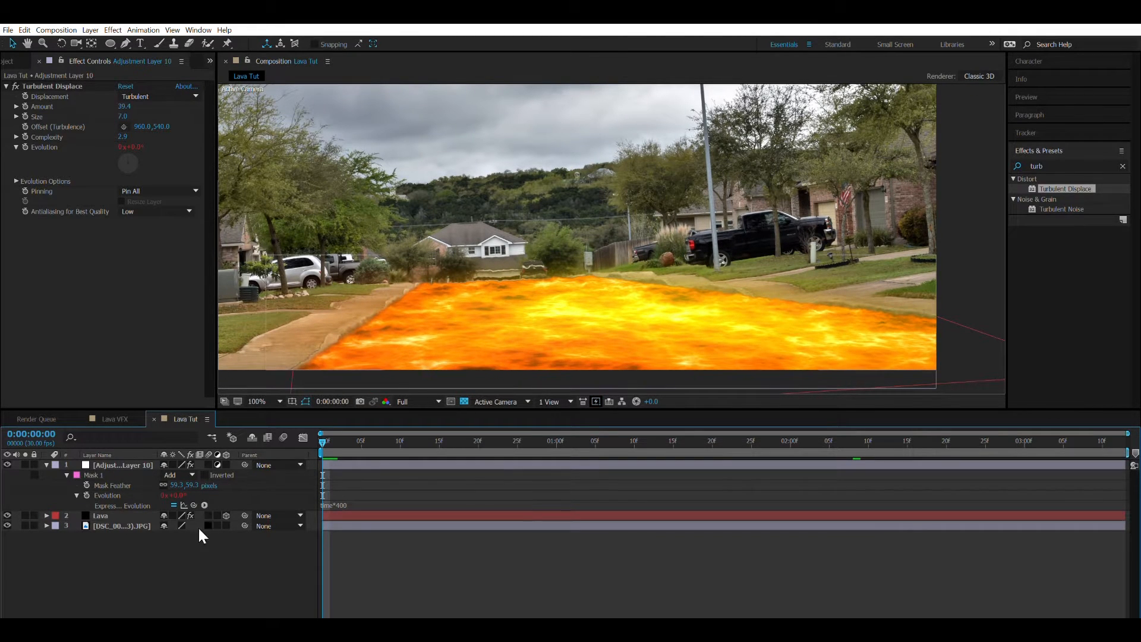
Apply Compound Blur to the adjustment layer with Invert Blur enabled and a Maximum Blur of 2.0
{"action": "left_click", "coordinate": [78, 278]}
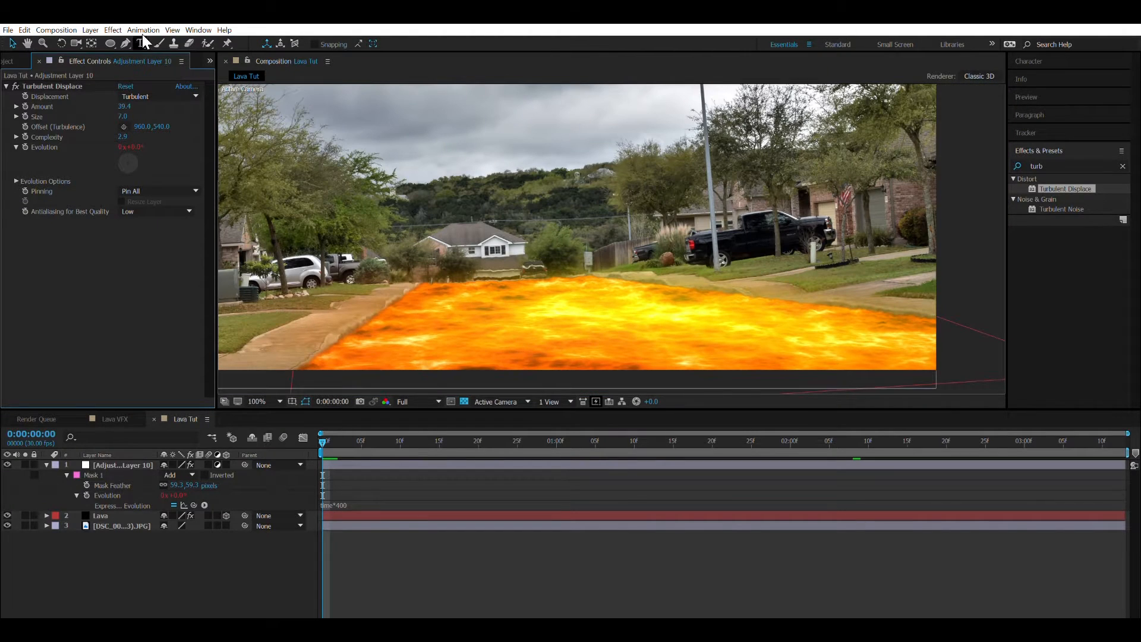
{"action": "left_click", "coordinate": [102, 455]}
{"action": "left_click", "coordinate": [103, 463]}
{"action": "left_click", "coordinate": [110, 454]}
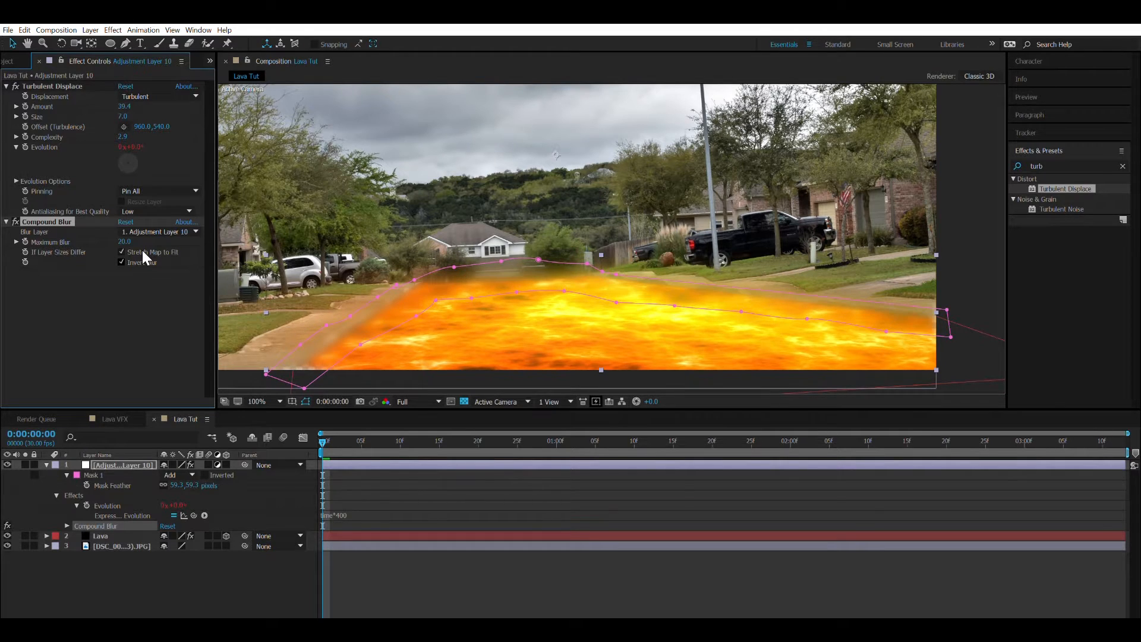
{"action": "left_click", "coordinate": [129, 241]}
{"action": "type", "text": "2"}
{"action": "key", "text": "Return"}
Examine the blurred lava border up close and in the full frame, with and without the mask outline
{"action": "scroll", "coordinate": [501, 266], "scroll_direction": "up", "scroll_amount": 1}
{"action": "scroll", "coordinate": [502, 268], "scroll_direction": "down", "scroll_amount": 1}
{"action": "scroll", "coordinate": [501, 266], "scroll_direction": "up", "scroll_amount": 1}
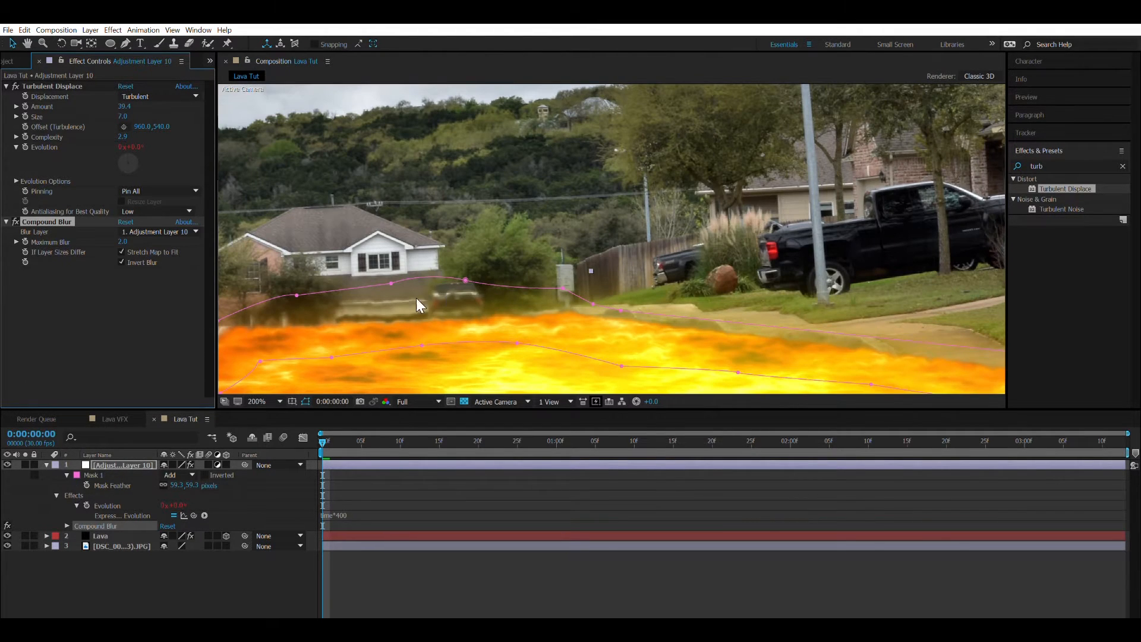
{"action": "scroll", "coordinate": [541, 287], "scroll_direction": "down", "scroll_amount": 1}
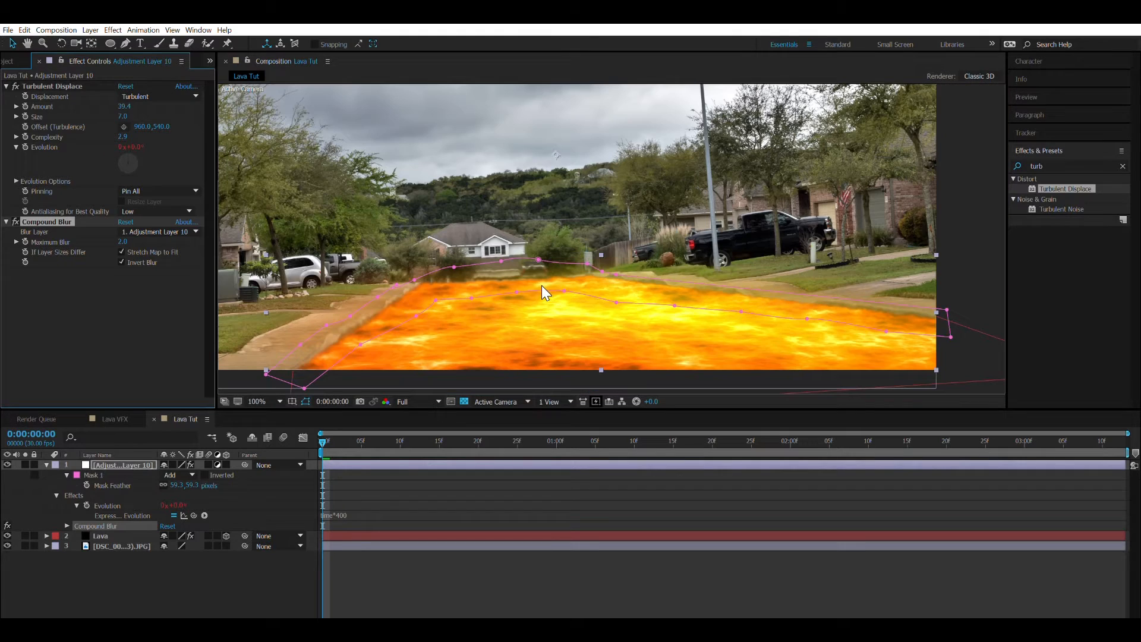
{"action": "left_click", "coordinate": [432, 371]}
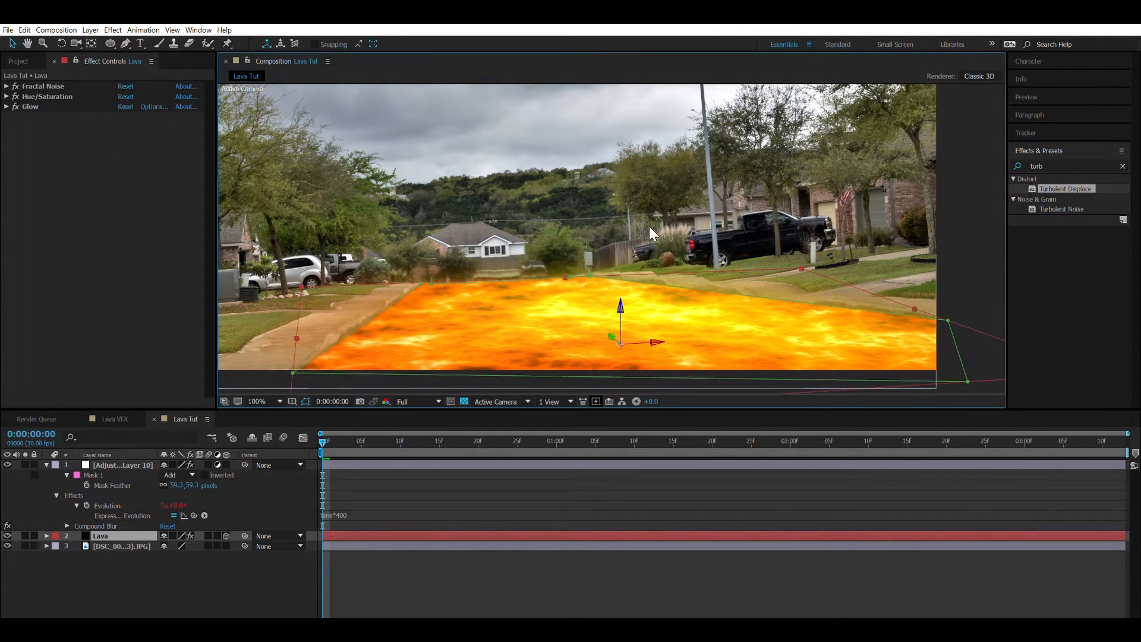
{"action": "left_click", "coordinate": [356, 237]}
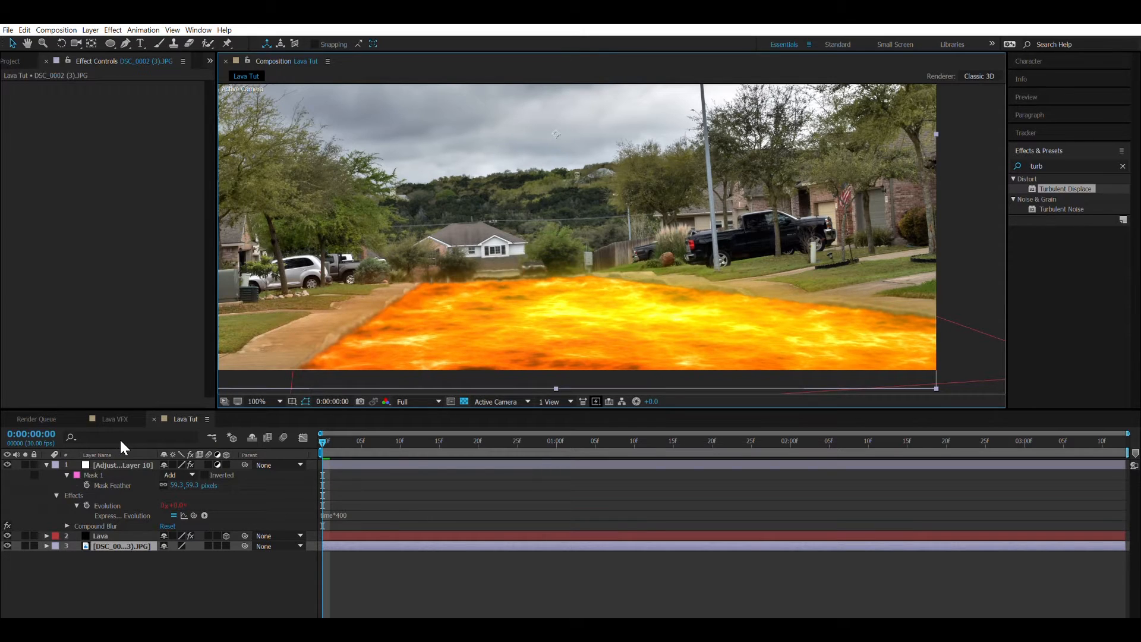
{"action": "left_click", "coordinate": [121, 464]}
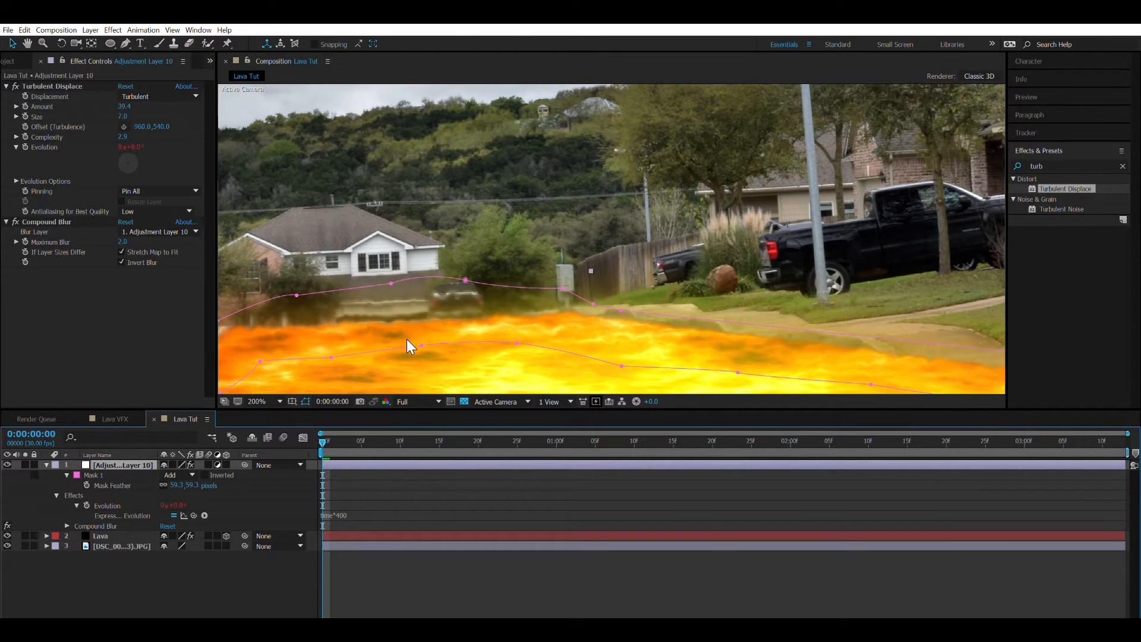
{"action": "scroll", "coordinate": [604, 276], "scroll_direction": "down", "scroll_amount": 1}
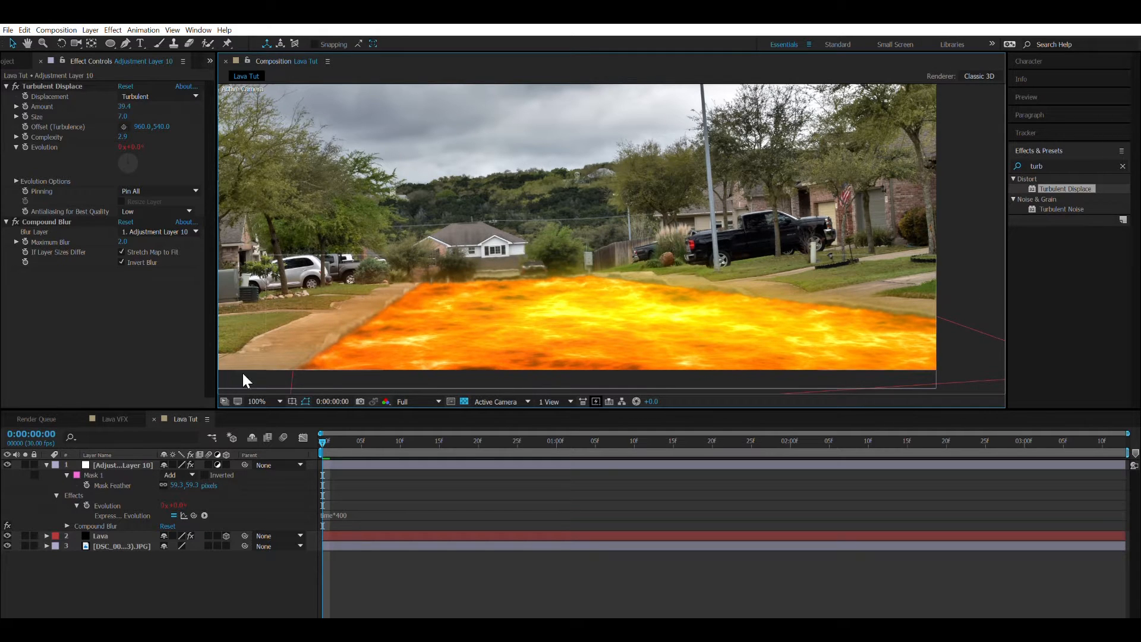
Set the adjustment layer's mask feather to 135 pixels and check the softened lava edge
{"action": "left_click_drag", "start_coordinate": [184, 484], "coordinate": [16, 439]}
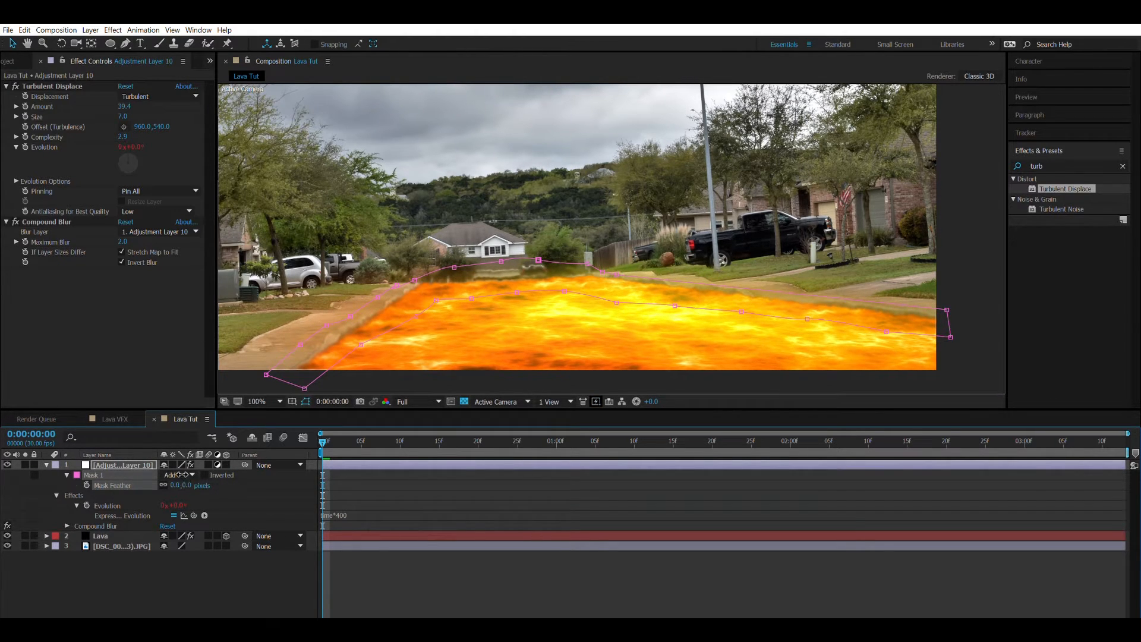
{"action": "left_click_drag", "start_coordinate": [178, 485], "coordinate": [72, 490]}
{"action": "left_click_drag", "start_coordinate": [183, 479], "coordinate": [256, 476]}
{"action": "left_click_drag", "start_coordinate": [186, 485], "coordinate": [224, 479]}
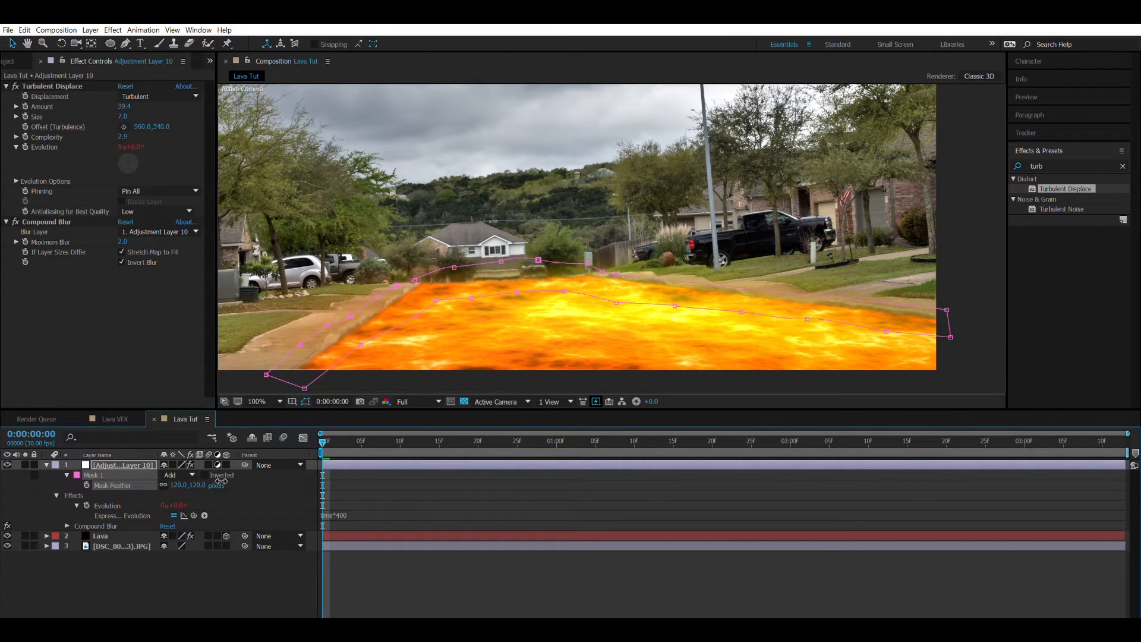
{"action": "left_click", "coordinate": [176, 568]}
{"action": "scroll", "coordinate": [673, 262], "scroll_direction": "down", "scroll_amount": 1}
{"action": "scroll", "coordinate": [673, 262], "scroll_direction": "up", "scroll_amount": 1}
Lower the composition's preview resolution to Third and play the lava animation from the first frame
{"action": "key", "text": "space"}
{"action": "left_click_drag", "start_coordinate": [333, 438], "coordinate": [321, 439]}
{"action": "left_click", "coordinate": [423, 402]}
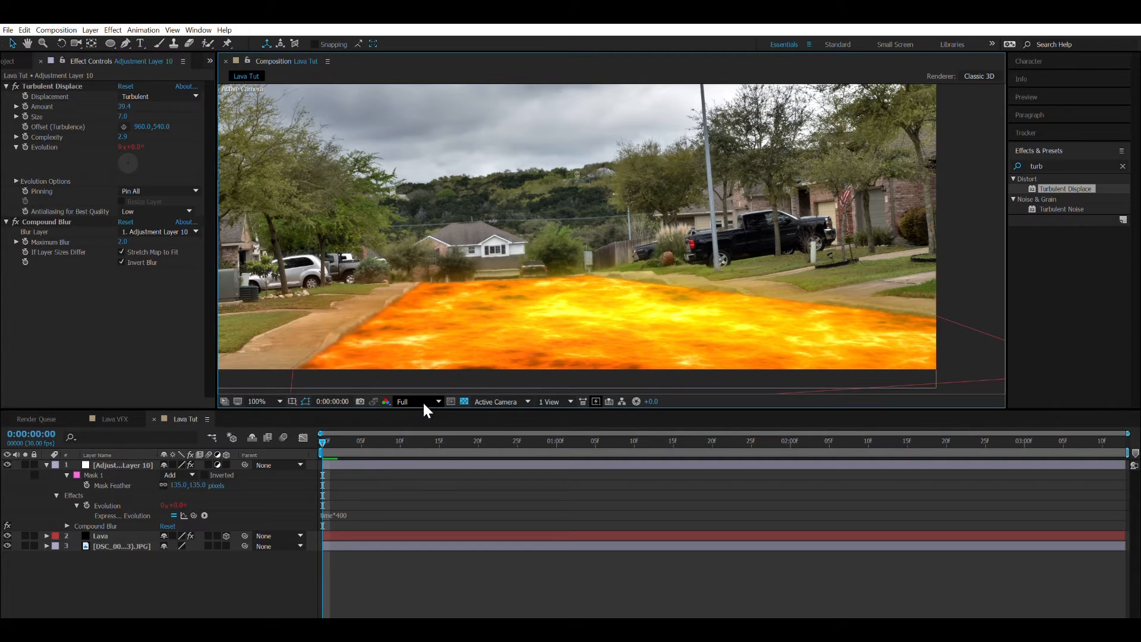
{"action": "left_click", "coordinate": [416, 436]}
{"action": "key", "text": "space"}
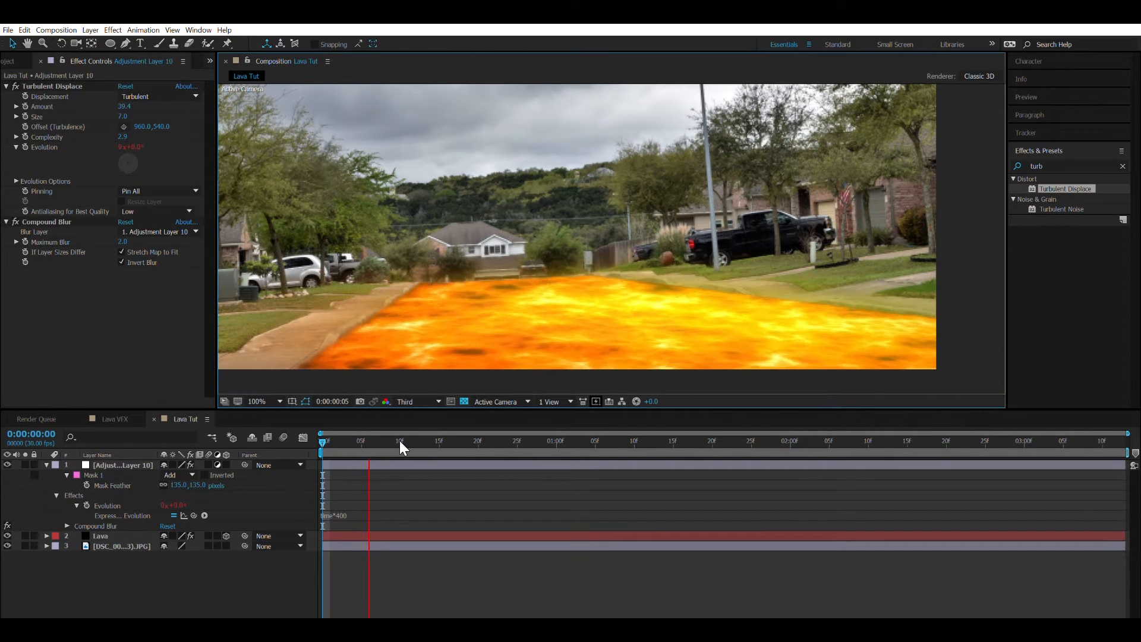